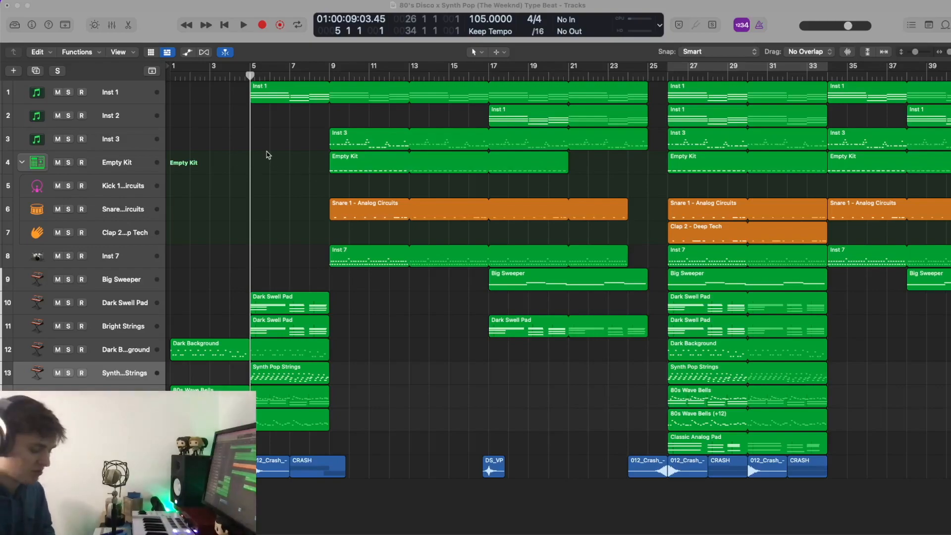
# Solo the Inst 1 track and play its part from bar 5 to about bar 8
pyautogui.click(288, 149)
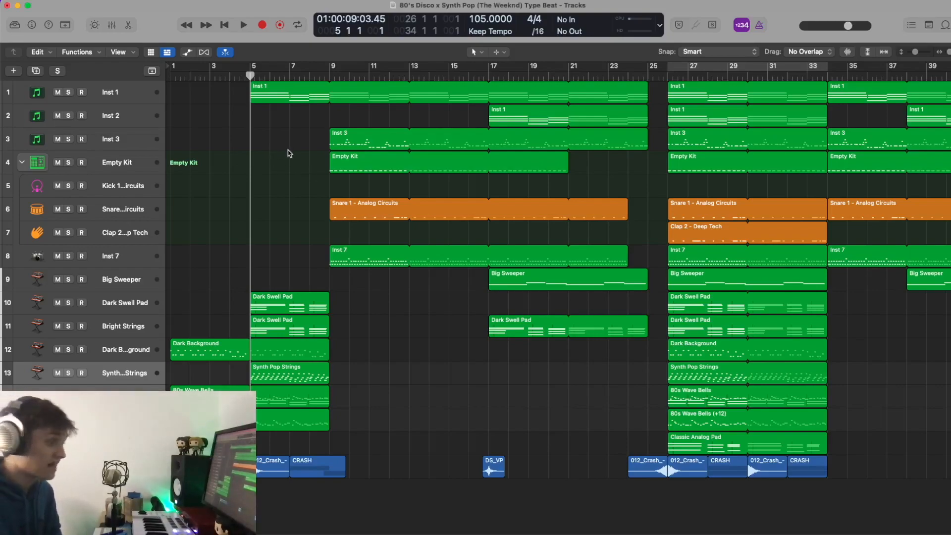
pyautogui.press('super+Down')
pyautogui.press('super+Down')
pyautogui.press('super+Down')
pyautogui.press('super+Down')
pyautogui.press('super+Down')
pyautogui.press('super+Down')
pyautogui.press('super+Down')
pyautogui.press('super+Down')
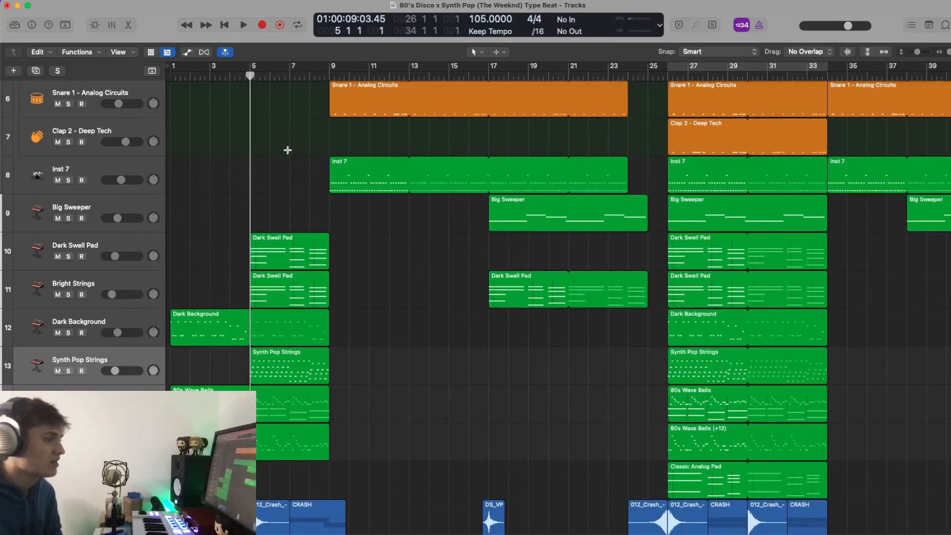
pyautogui.scroll(10, 288, 150)
pyautogui.click(67, 110)
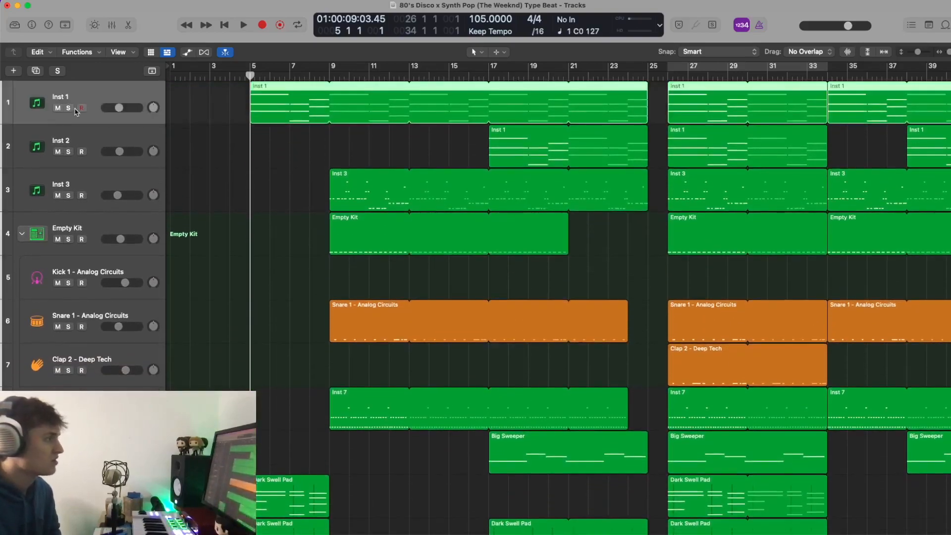
pyautogui.click(68, 108)
pyautogui.press('space')
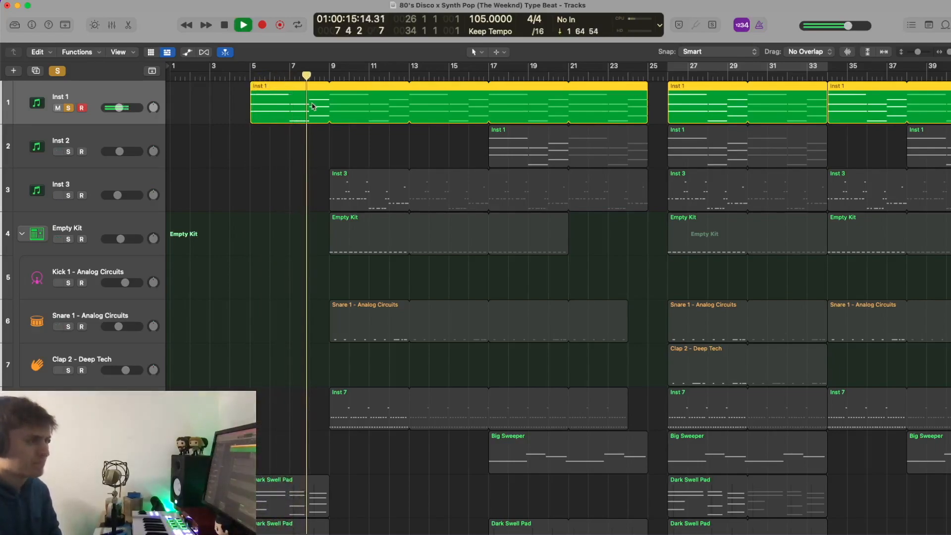
pyautogui.press('space')
# Examine the Electric Mint guitar instrument and its Chicken Funk patterns in the Inst 1 track's Kontakt plug-in, closing the plug-in and mixer when done
pyautogui.press('x')
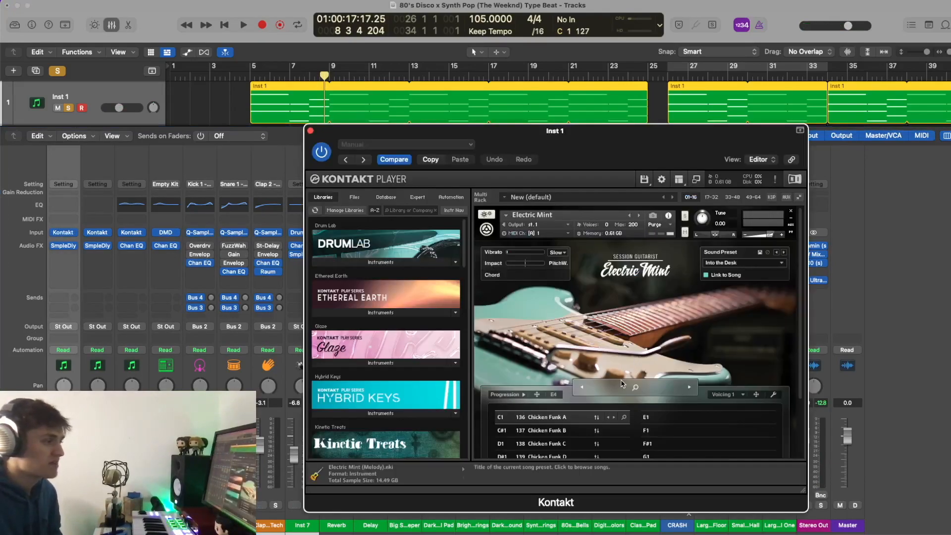
pyautogui.scroll(-1, 623, 383)
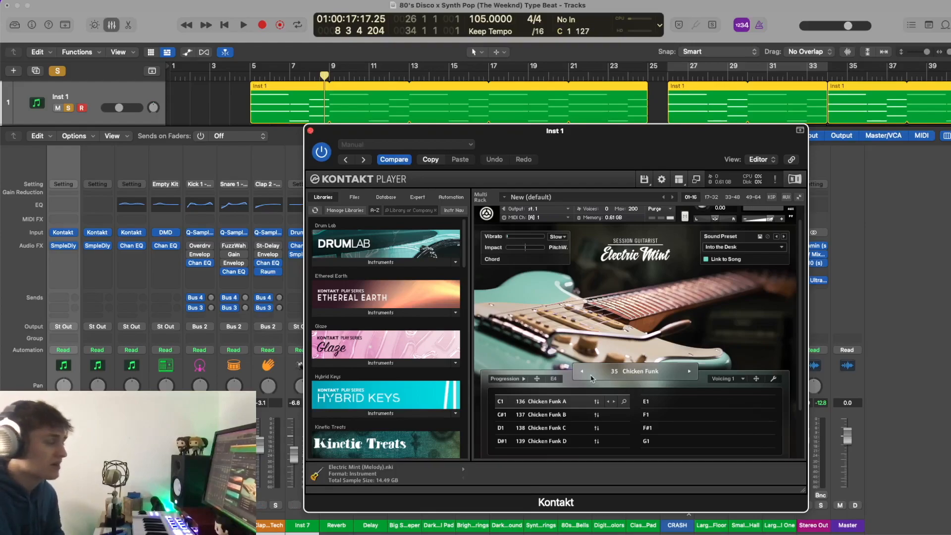
pyautogui.click(310, 131)
pyautogui.click(112, 25)
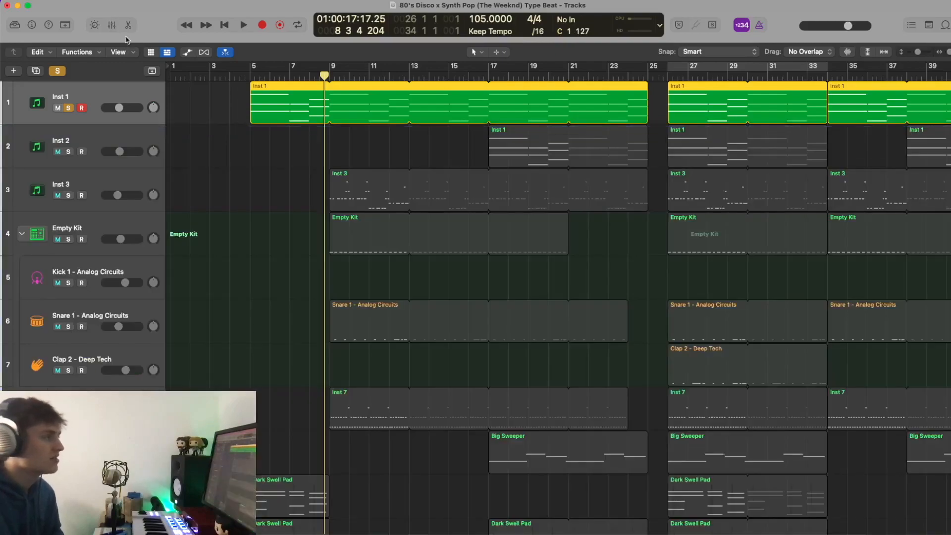
# Solo Inst 2 in place of Inst 1 and play its part from bar 17
pyautogui.click(487, 72)
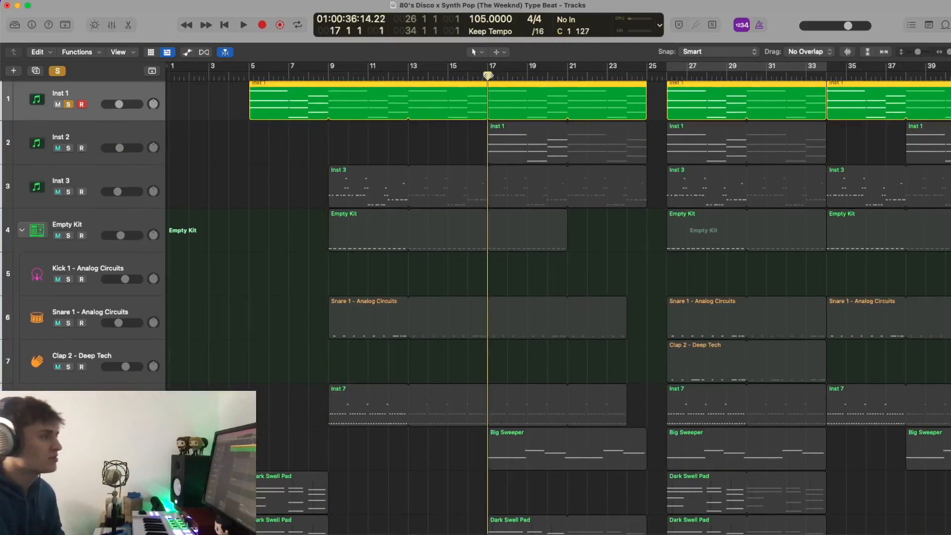
pyautogui.hscroll(2, 502, 116)
pyautogui.hscroll(2, 506, 131)
pyautogui.click(68, 151)
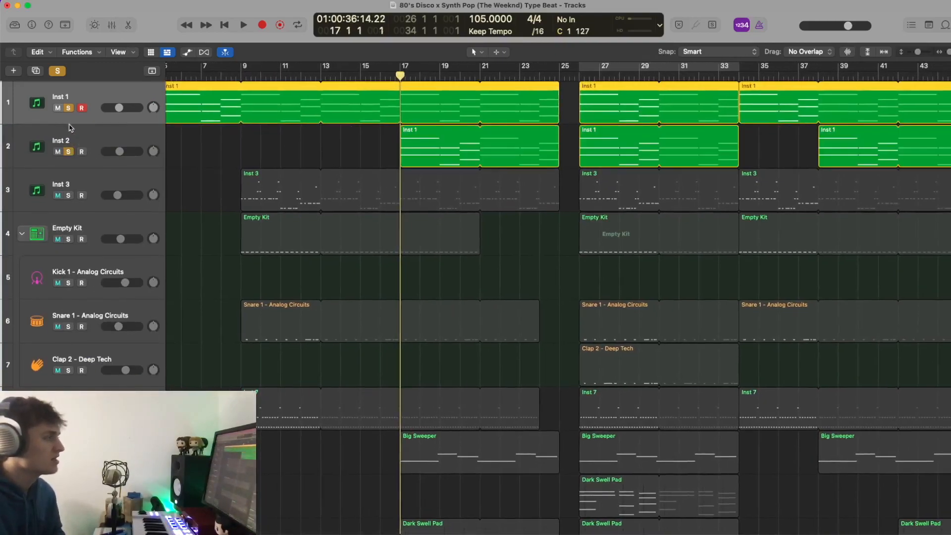
pyautogui.click(68, 108)
pyautogui.press('space')
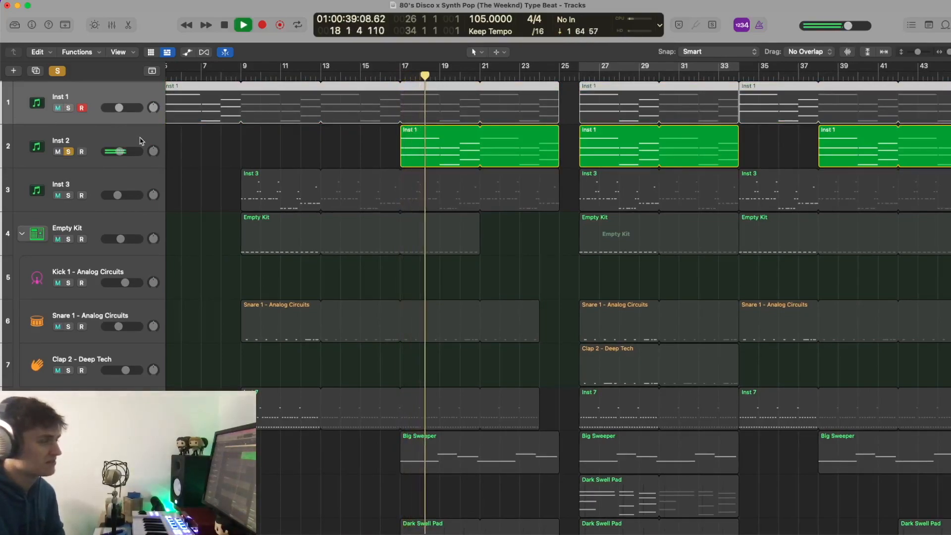
pyautogui.press('space')
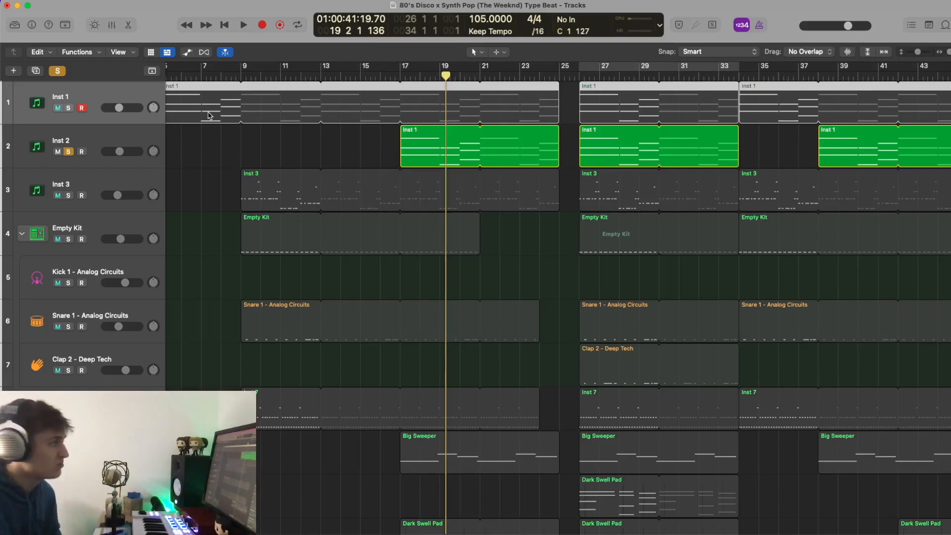
# Add Inst 1 to the solo and play it together with Inst 2 from bar 17
pyautogui.press('s')
pyautogui.moveTo(406, 76); pyautogui.dragTo(399, 76)
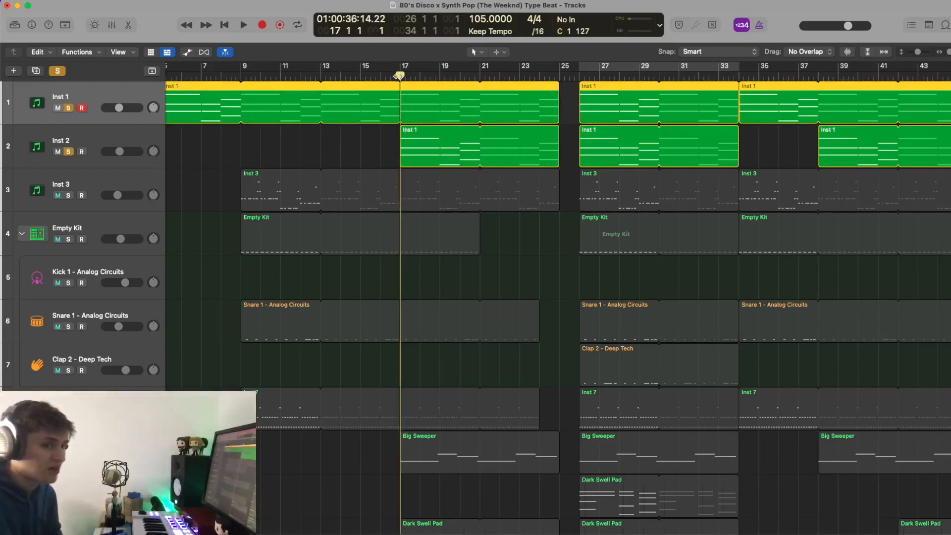
pyautogui.press('space')
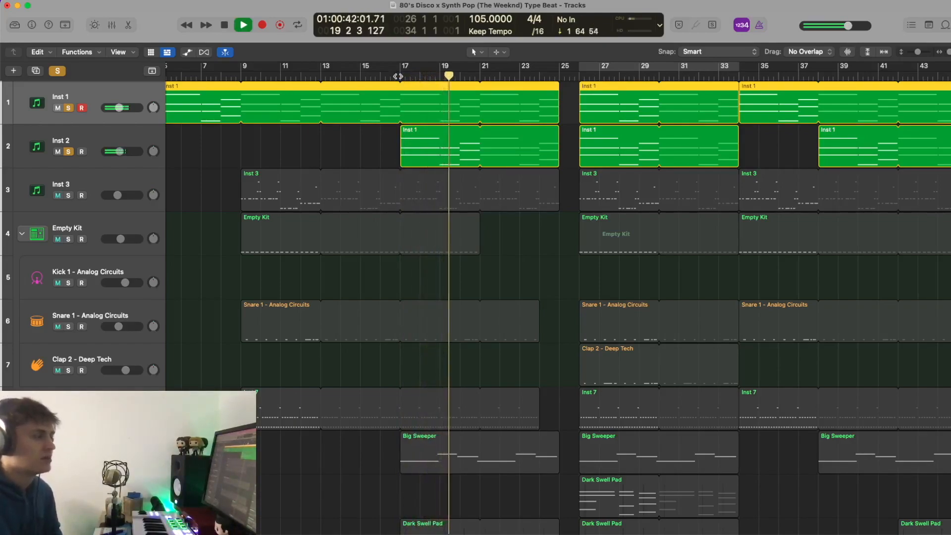
pyautogui.press('space')
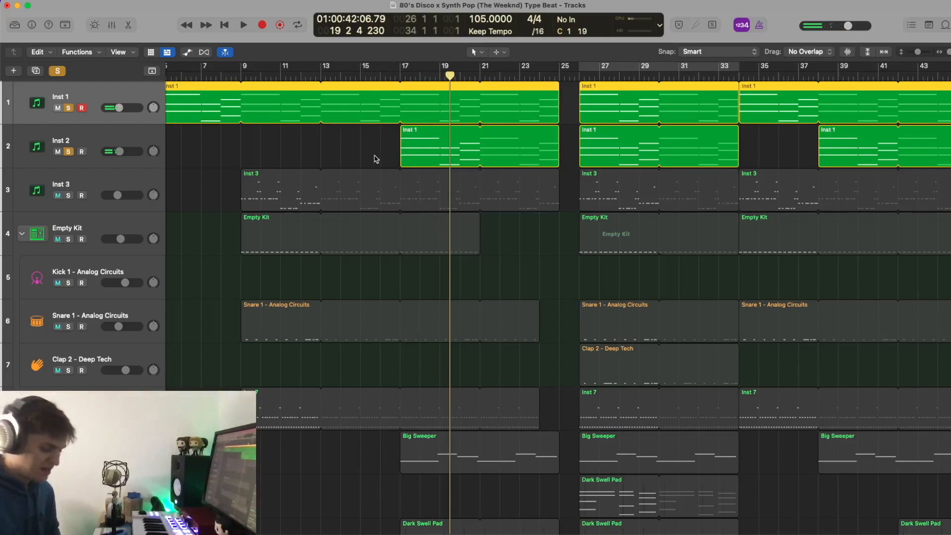
# Clear the existing solos, solo the Inst 3 track and play it from bar 17
pyautogui.press('super+Right')
pyautogui.press('super+Right')
pyautogui.press('super+Down')
pyautogui.press('super+Down')
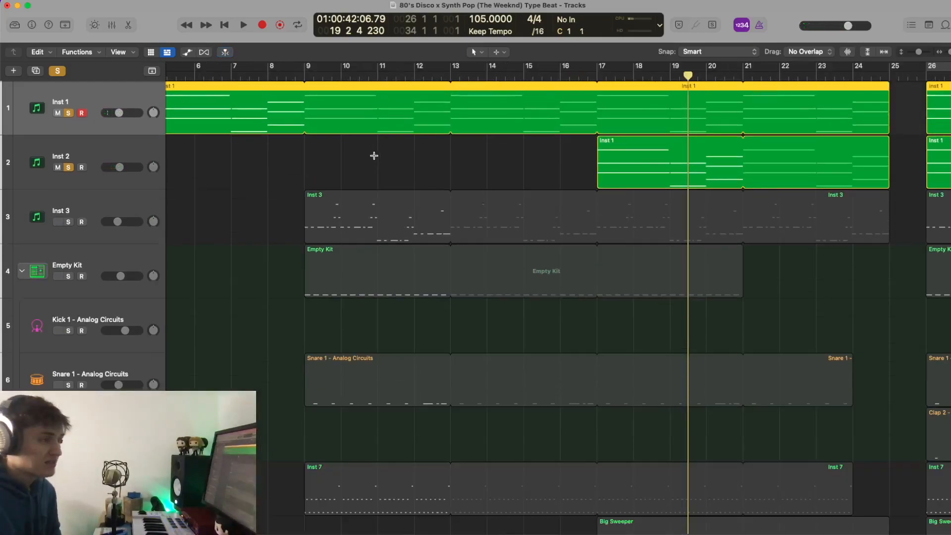
pyautogui.press('super+Up')
pyautogui.press('super+Left')
pyautogui.press('super+Left')
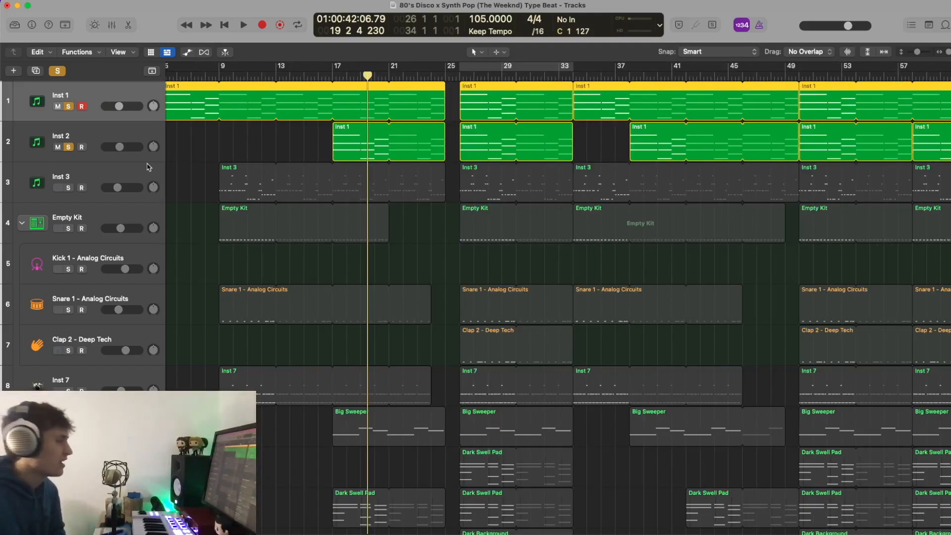
pyautogui.click(57, 74)
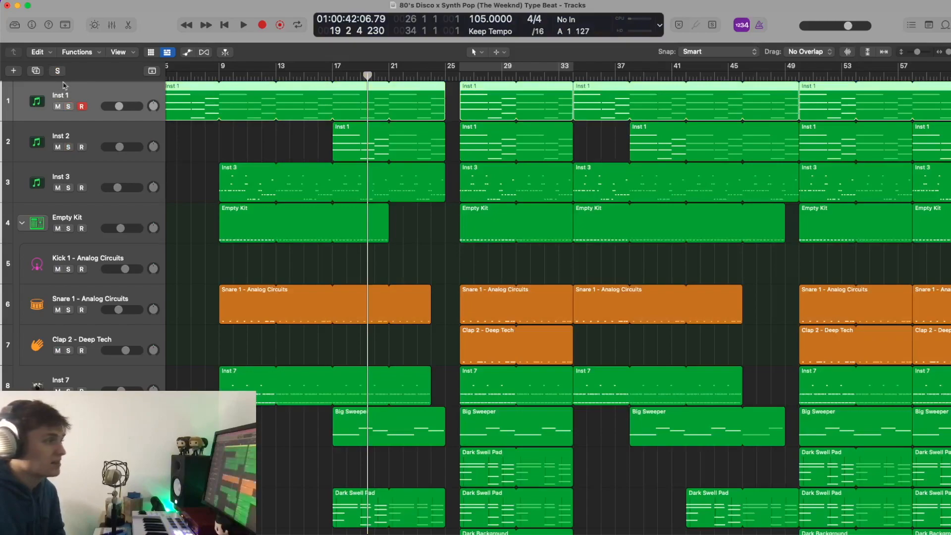
pyautogui.click(68, 187)
pyautogui.click(332, 75)
pyautogui.press('space')
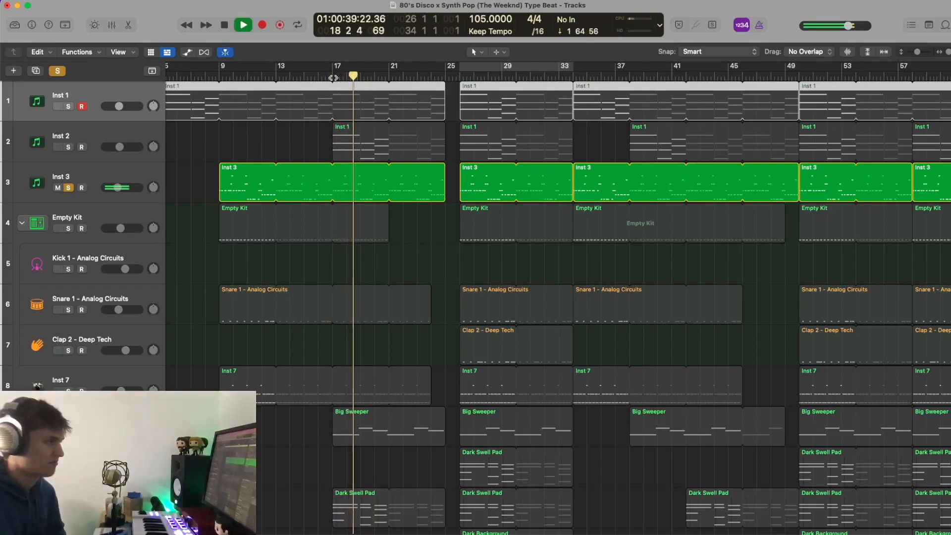
pyautogui.press('space')
# Solo Inst 1 and Inst 2 along with Inst 3 and play all three from bar 17
pyautogui.click(68, 107)
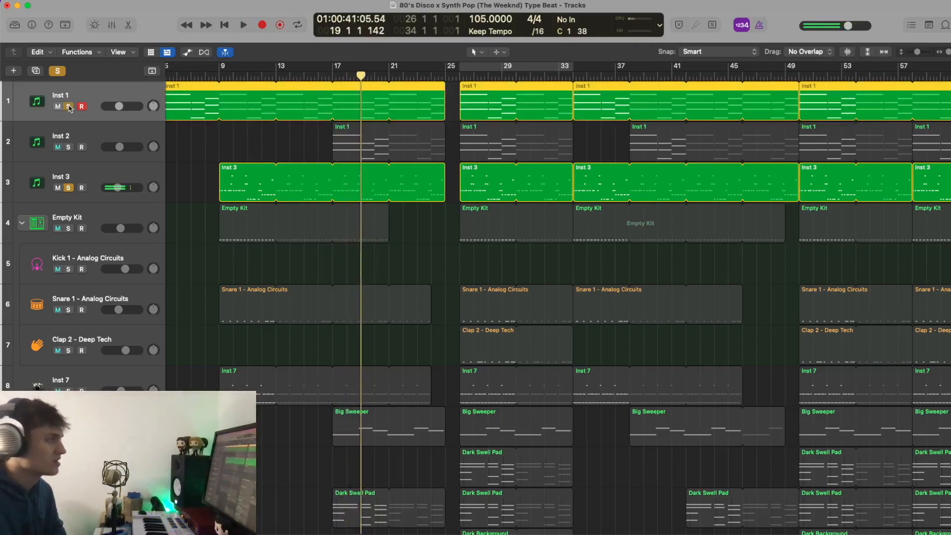
pyautogui.click(67, 146)
pyautogui.click(331, 76)
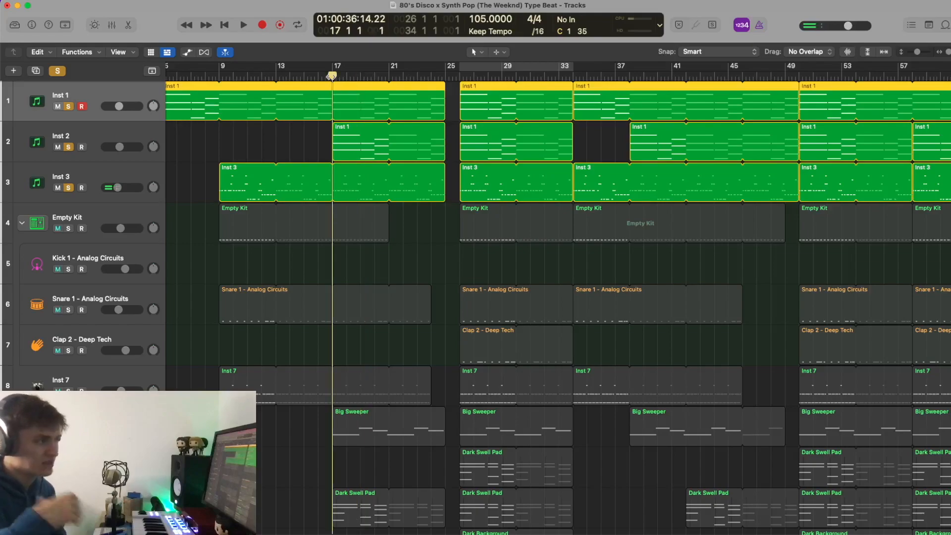
pyautogui.press('space')
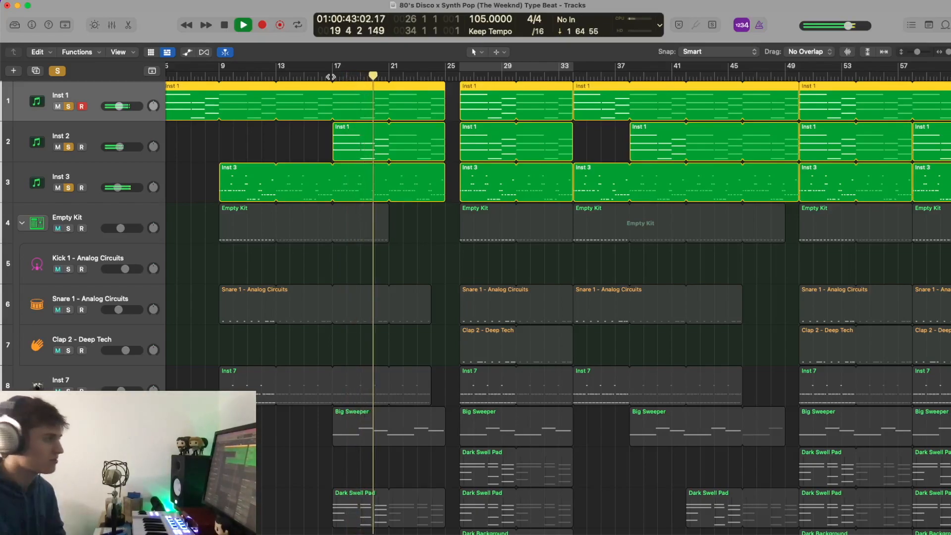
pyautogui.press('space')
# Show the mixer for the Inst 3 track and browse the Bass sounds in the library
pyautogui.click(130, 178)
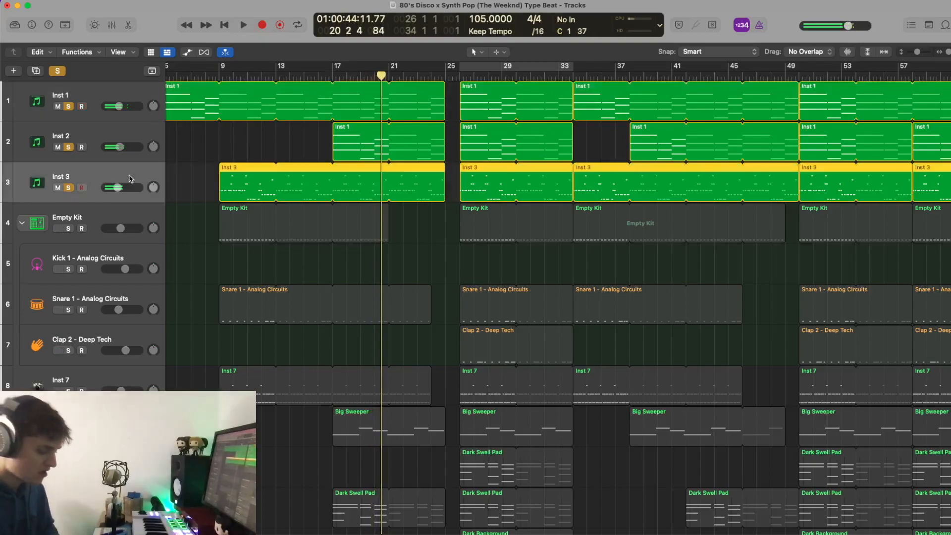
pyautogui.press('x')
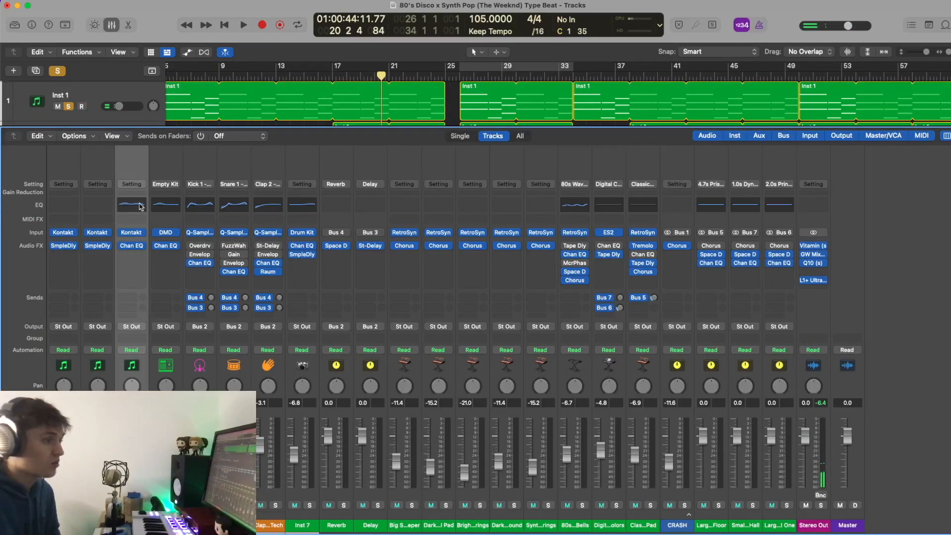
pyautogui.click(15, 25)
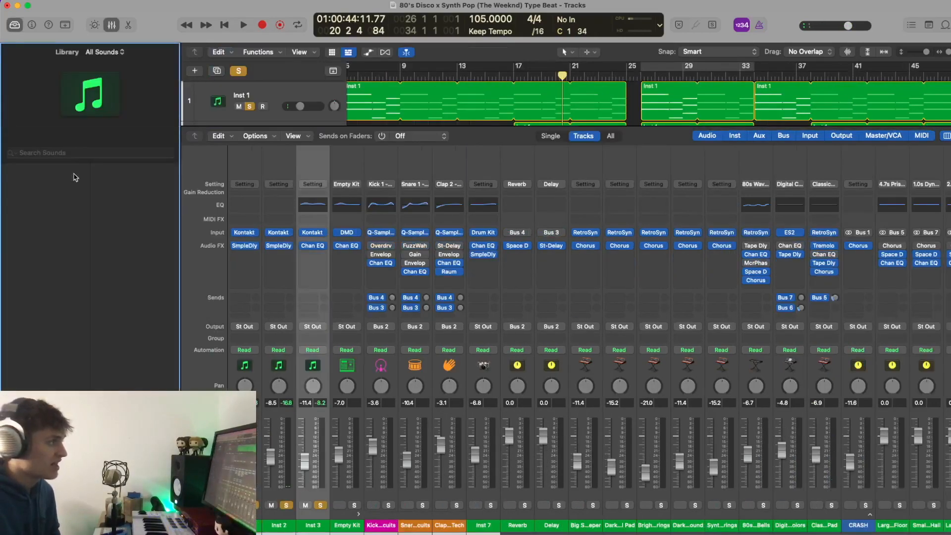
pyautogui.click(38, 168)
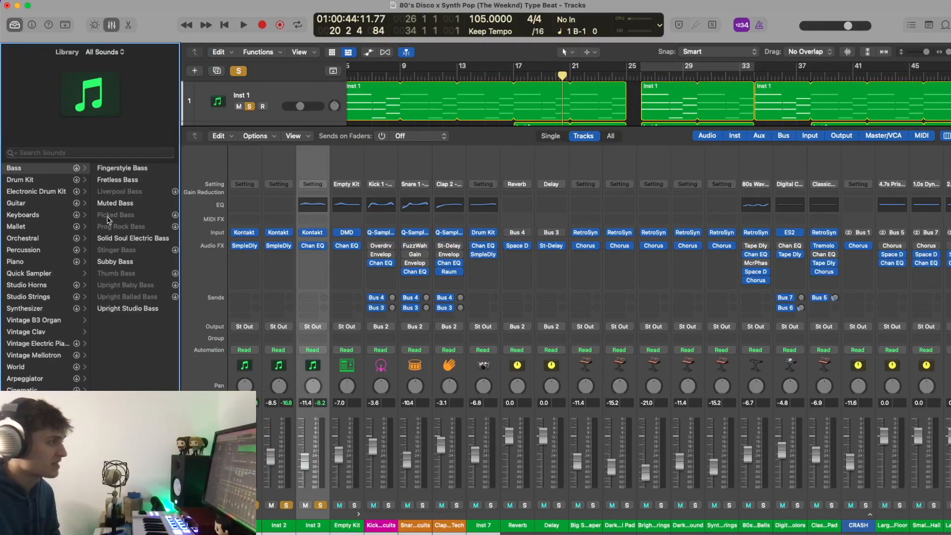
pyautogui.click(14, 25)
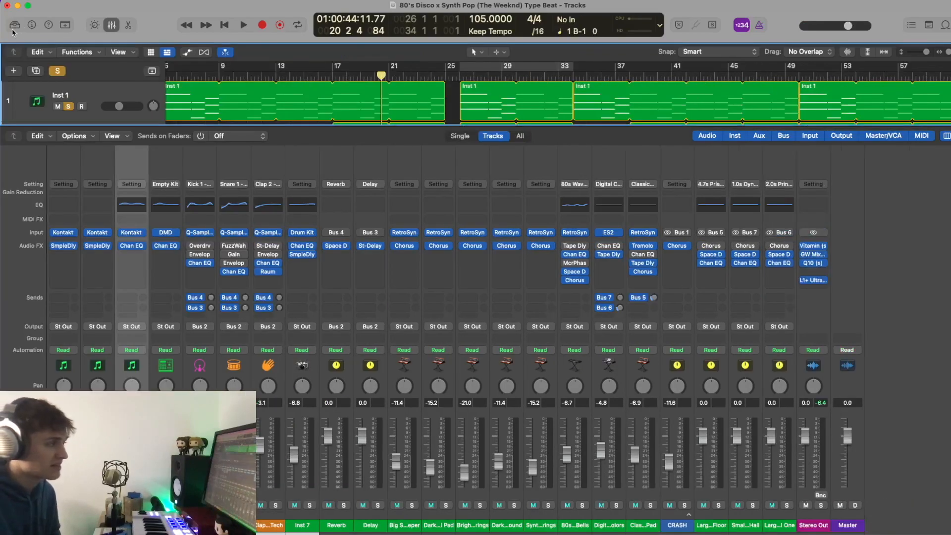
# Examine the Scarbee Rickenbacker Bass instrument in the Inst 3 track's Kontakt plug-in, closing the plug-in and mixer when done
pyautogui.click(132, 232)
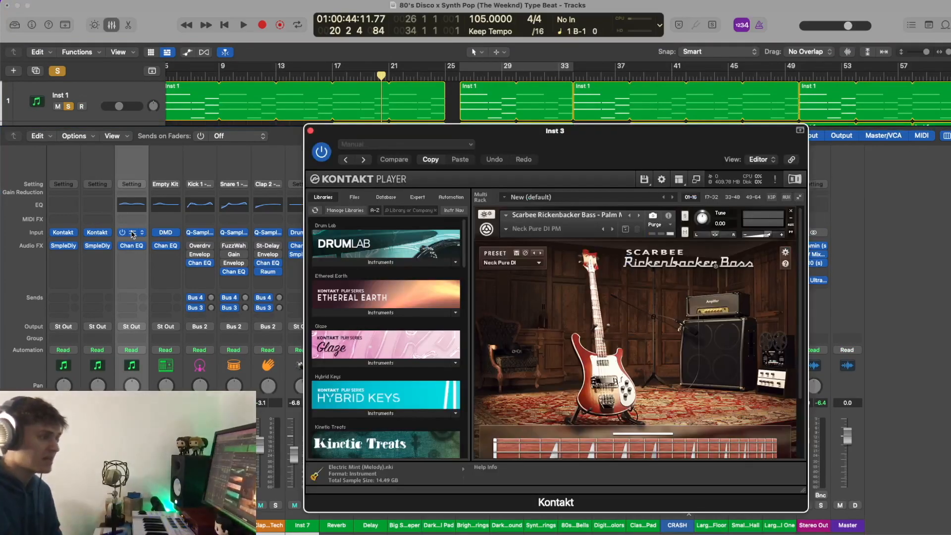
pyautogui.moveTo(550, 157); pyautogui.dragTo(569, 114)
pyautogui.scroll(-2, 610, 221)
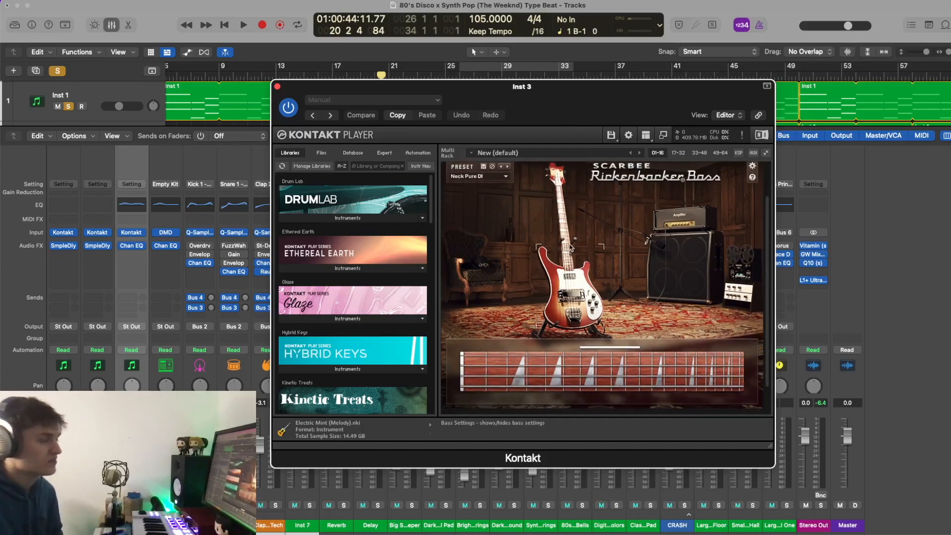
pyautogui.scroll(-20, 382, 219)
pyautogui.scroll(20, 382, 220)
pyautogui.scroll(1, 476, 229)
pyautogui.scroll(2, 475, 229)
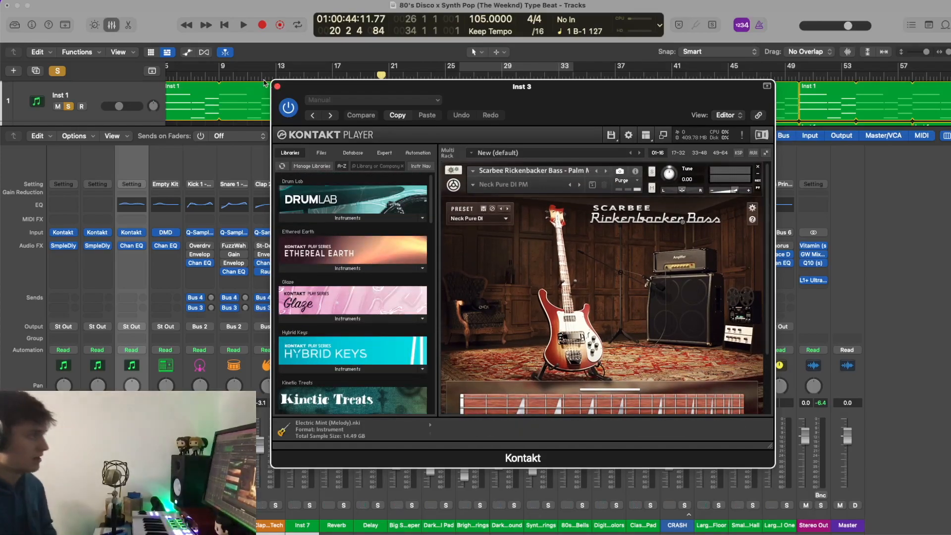
pyautogui.click(278, 86)
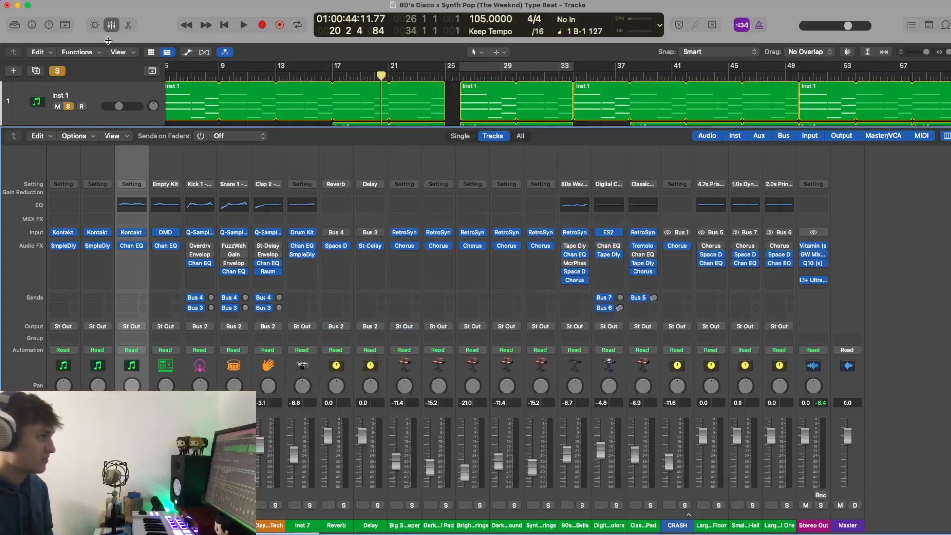
pyautogui.click(112, 25)
# Replay the three soloed guitar and bass tracks from bar 17
pyautogui.moveTo(334, 76); pyautogui.dragTo(333, 75)
pyautogui.press('space')
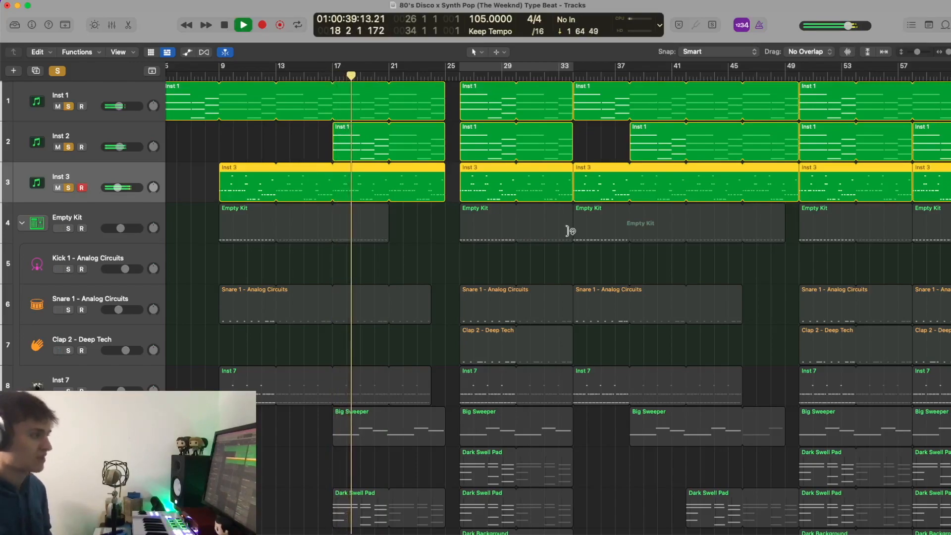
pyautogui.hscroll(1, 570, 231)
pyautogui.press('space')
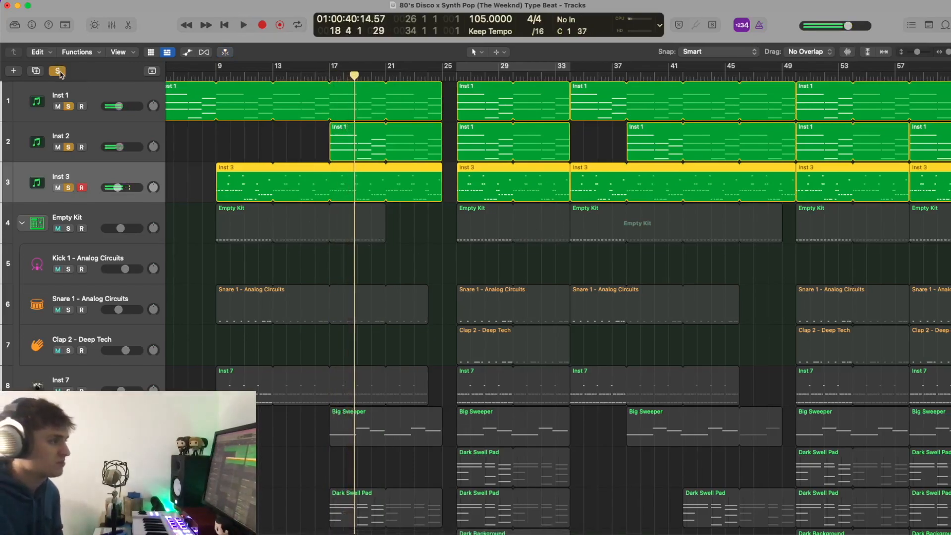
# Clear all track solos and solo the Empty Kit drum stack instead
pyautogui.hscroll(-2, 60, 74)
pyautogui.hscroll(8, 60, 74)
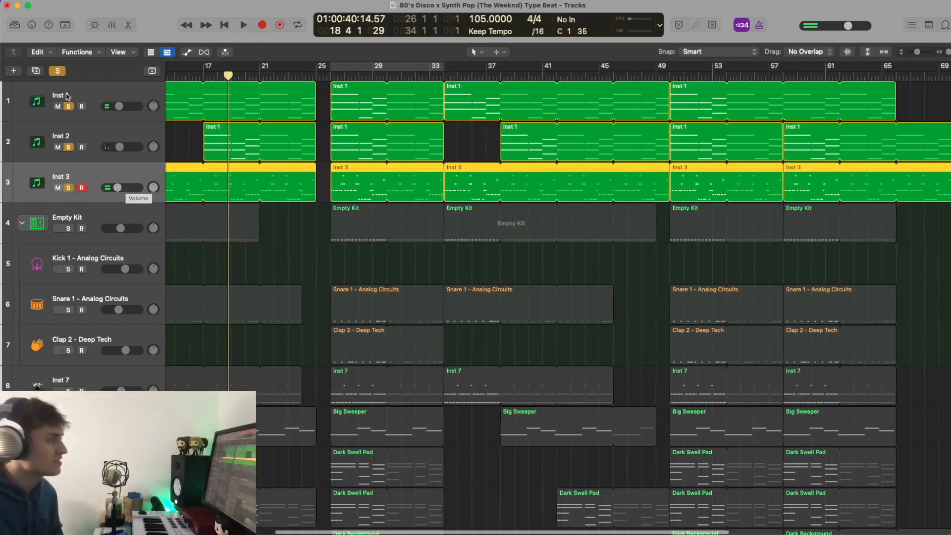
pyautogui.click(58, 71)
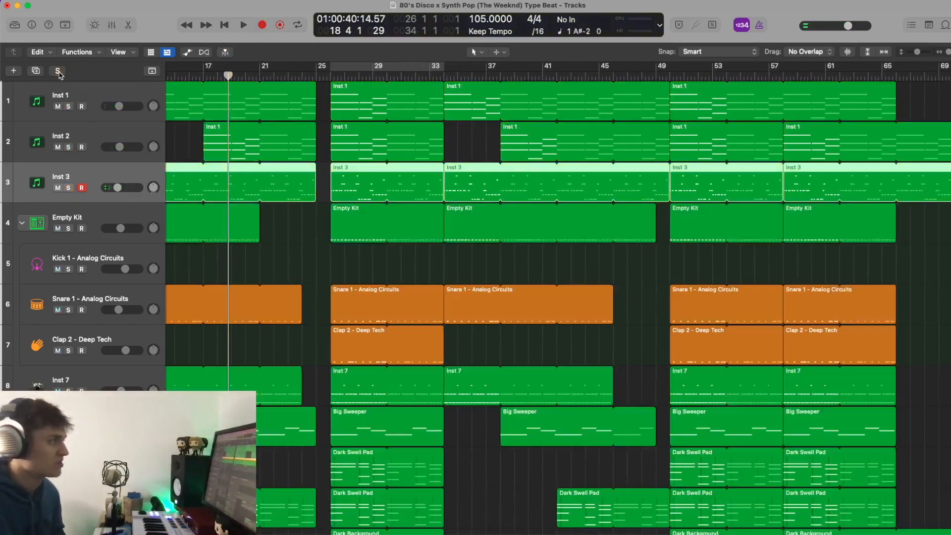
pyautogui.click(69, 228)
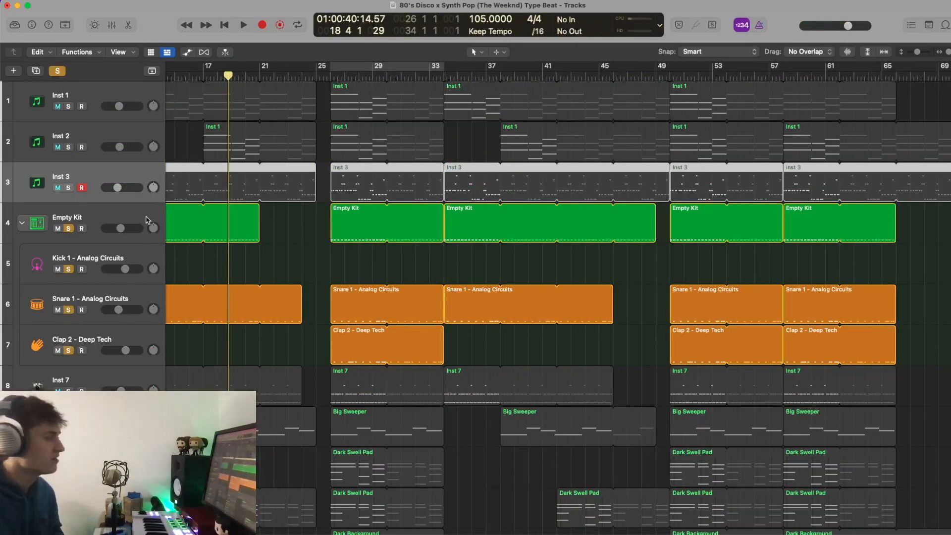
# Select the Empty Kit track and browse the Electronic Drum Kit sounds in the library down to Empty Kit
pyautogui.click(121, 213)
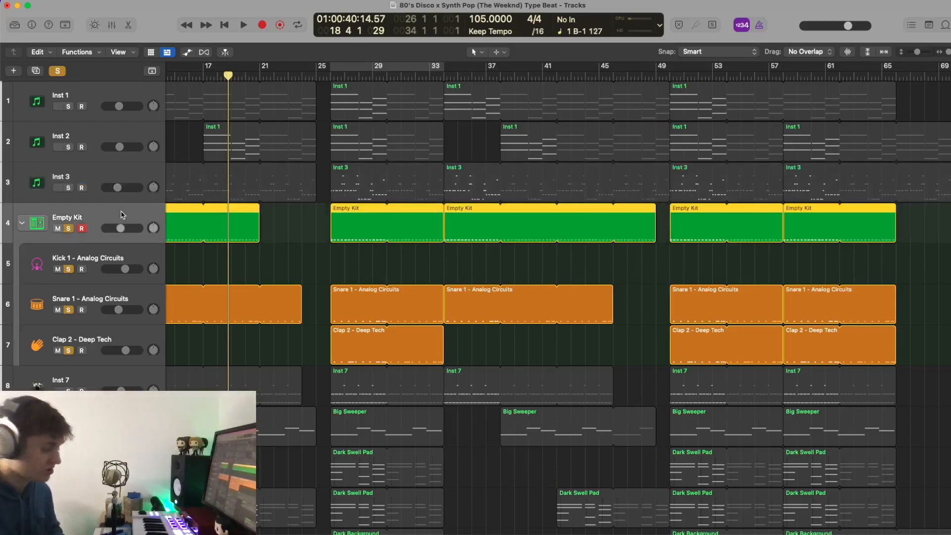
pyautogui.press('x')
pyautogui.press('x')
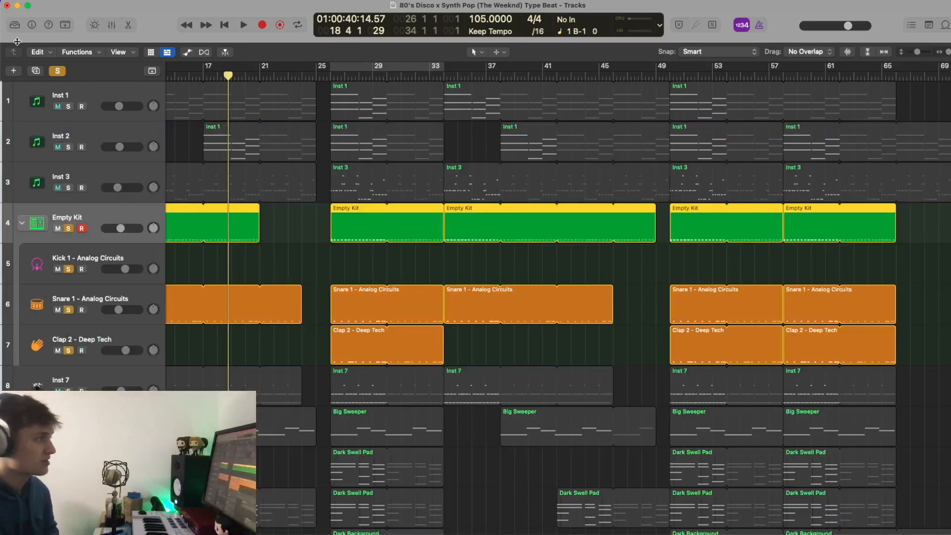
pyautogui.click(15, 25)
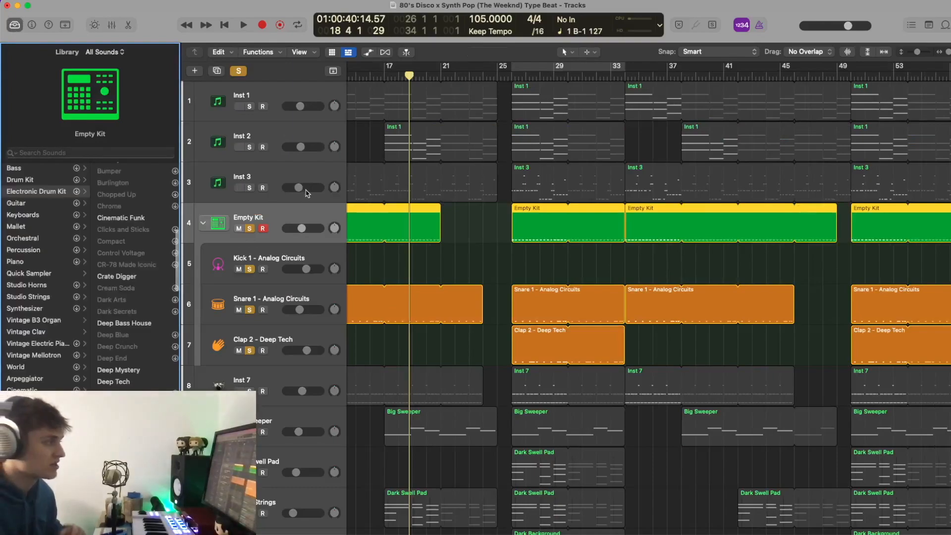
pyautogui.click(29, 192)
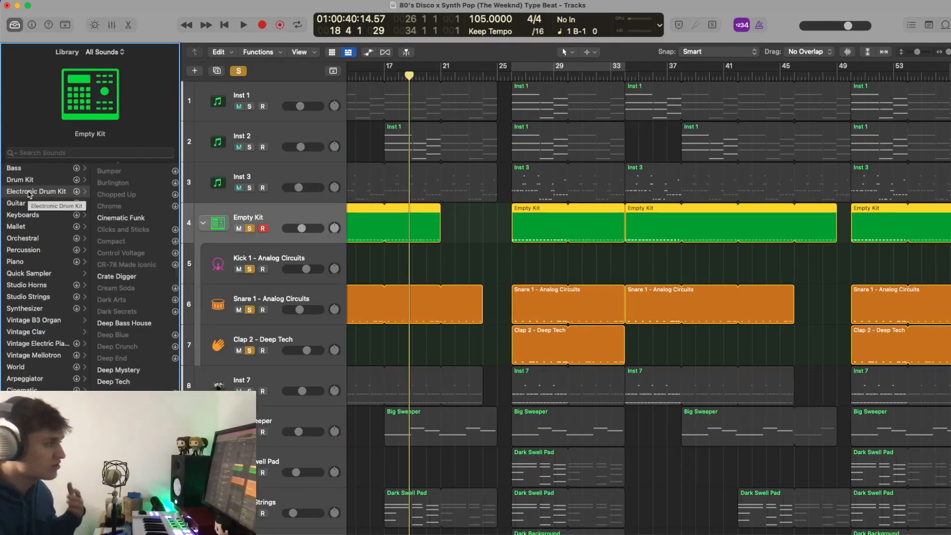
pyautogui.scroll(-5, 120, 197)
pyautogui.scroll(-4, 120, 197)
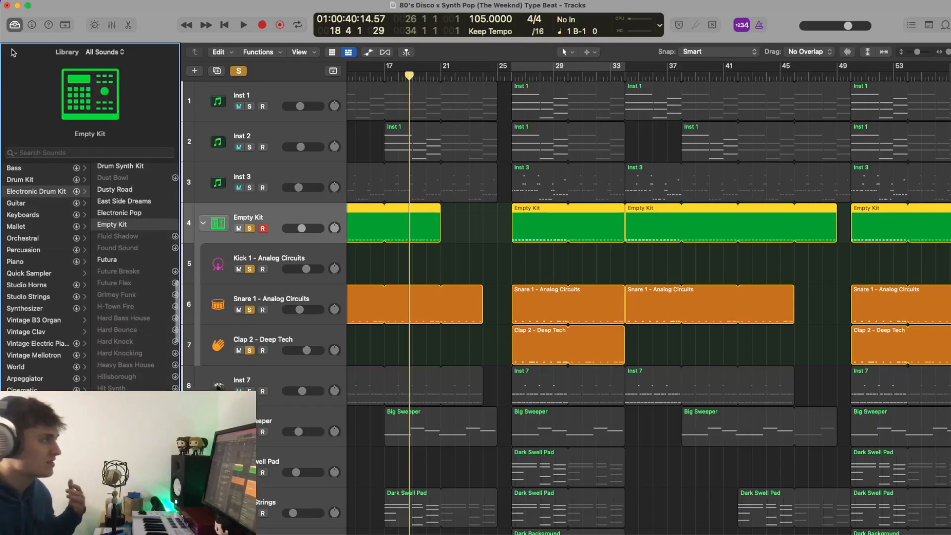
# Show the mixer, open Empty Kit's Drum Machine Designer and examine the Kick 1 pad's sample
pyautogui.press('y')
pyautogui.press('x')
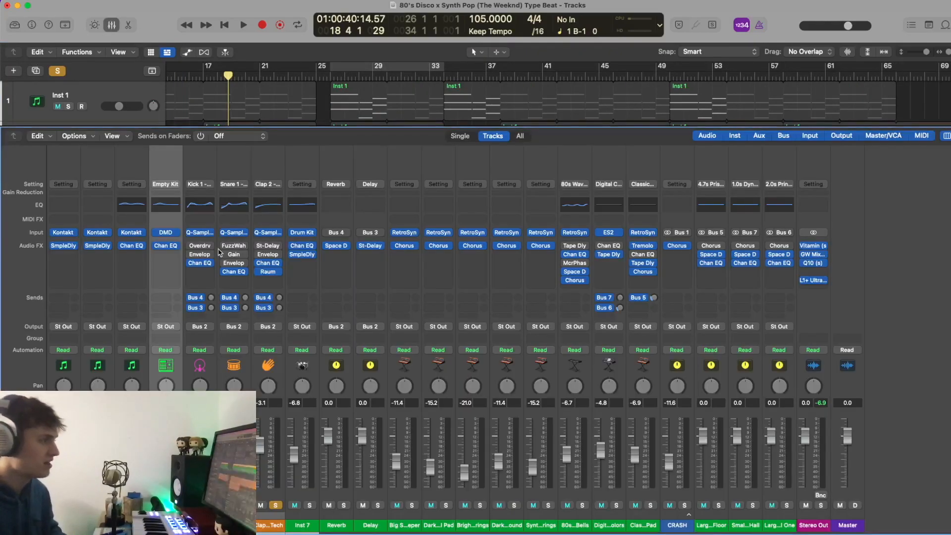
pyautogui.click(166, 233)
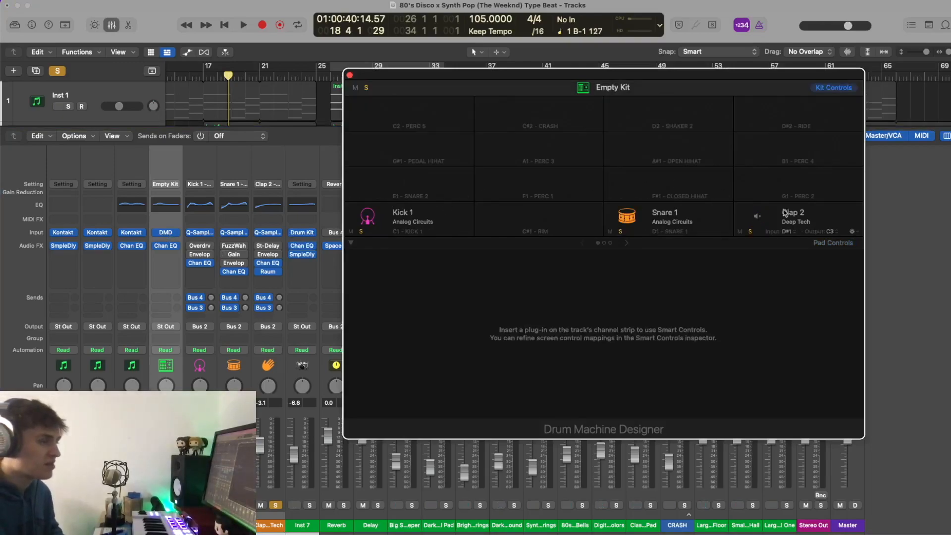
pyautogui.click(437, 216)
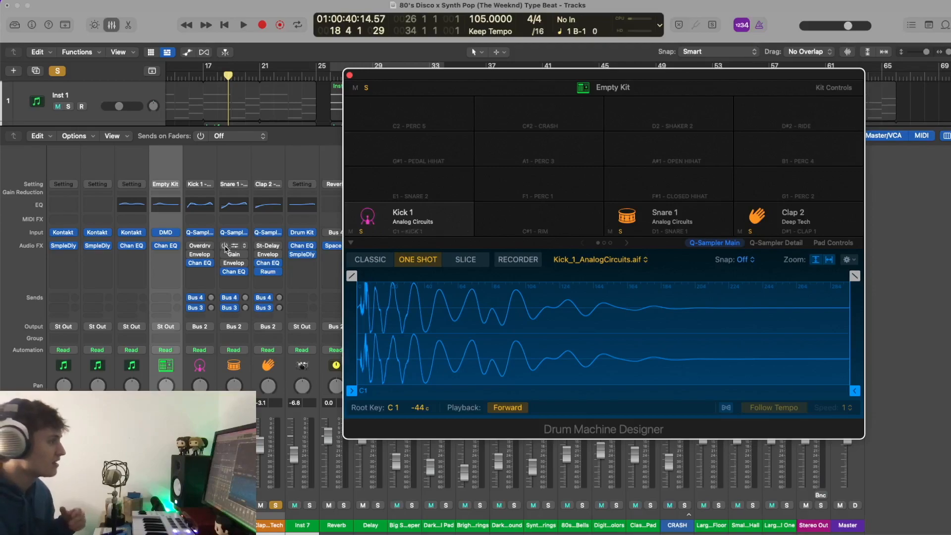
pyautogui.doubleClick(400, 214)
pyautogui.click(375, 216)
# Browse the 01 Kicks sounds in the library, closing the Drum Machine Designer and mixer when done
pyautogui.click(15, 24)
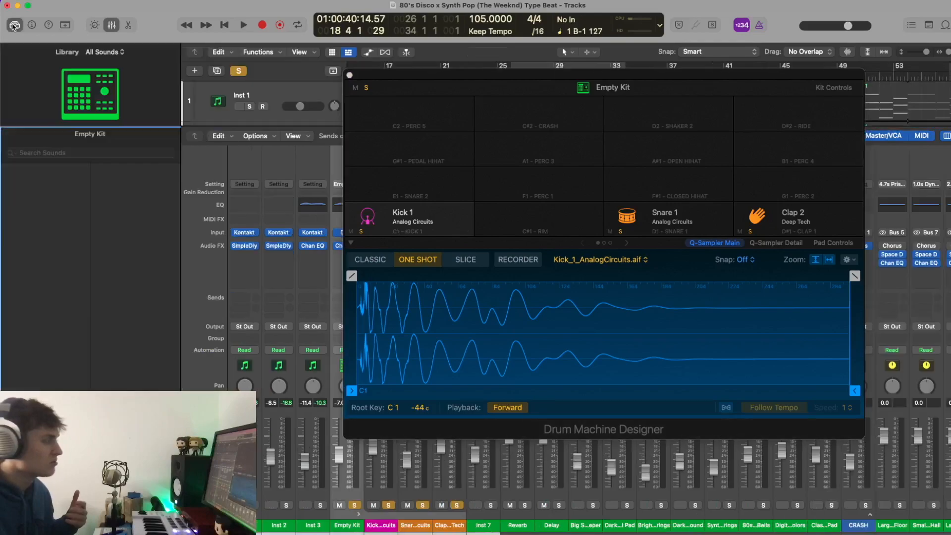
pyautogui.scroll(-1, 91, 195)
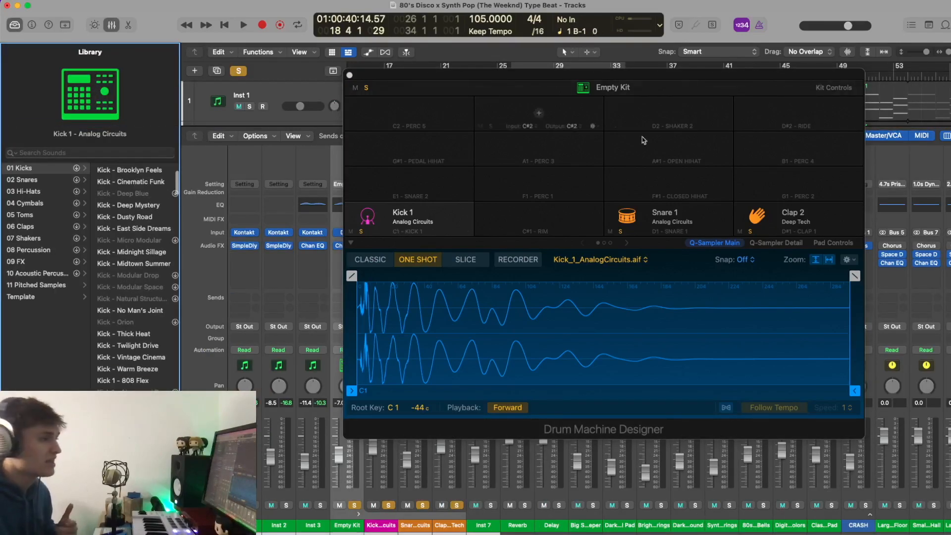
pyautogui.click(349, 75)
pyautogui.click(112, 25)
# Turn on the cycle for bars 26 to 34 and play the soloed drum stack from bar 26
pyautogui.click(510, 75)
pyautogui.click(526, 69)
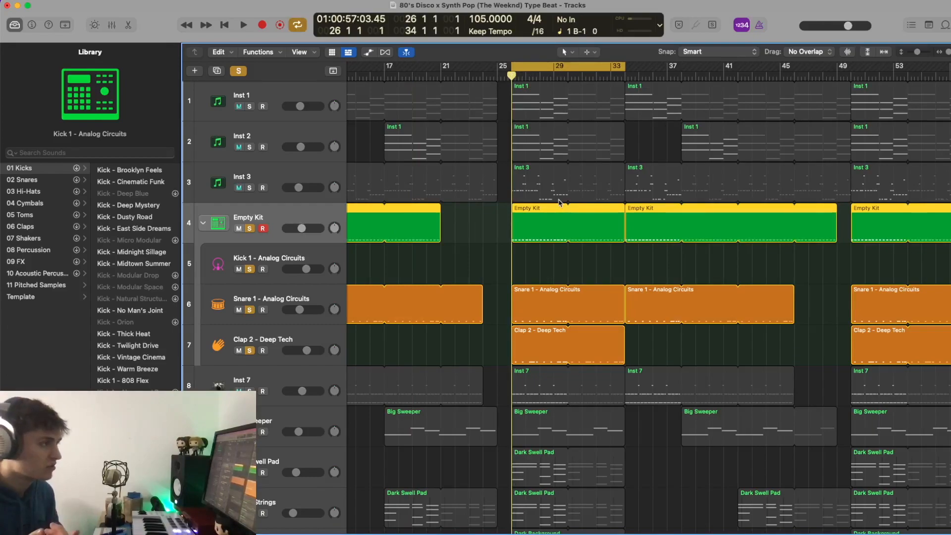
pyautogui.press('space')
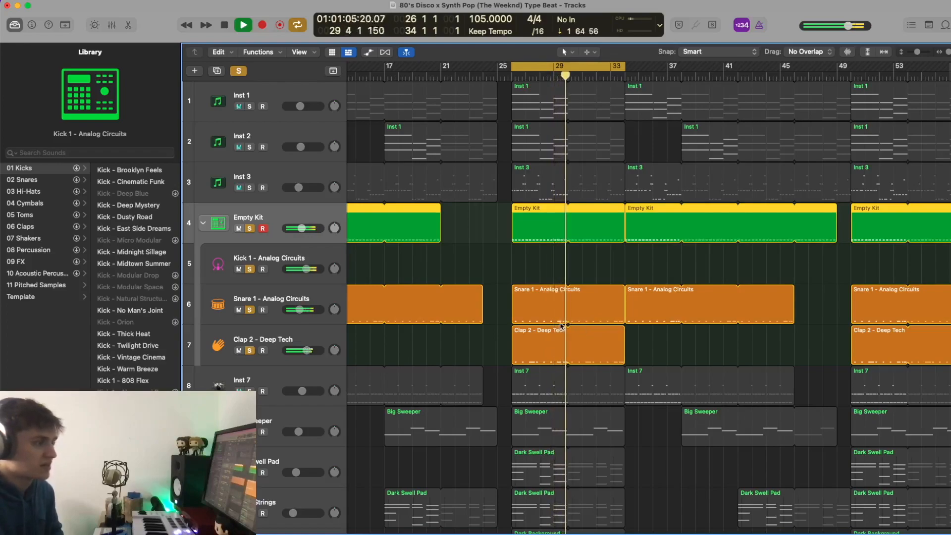
pyautogui.press('space')
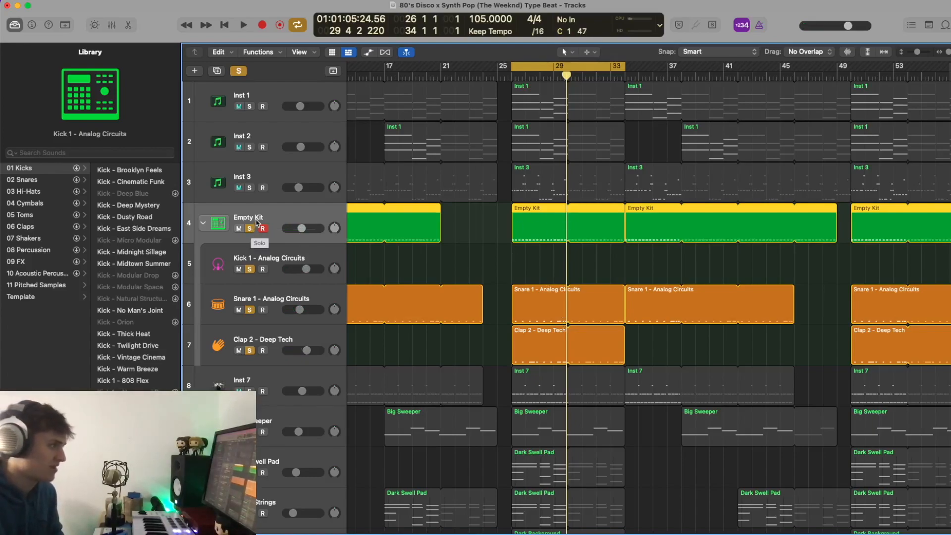
# Solo Inst 1, Inst 2 and Inst 3 together with the drums and play them from bar 26
pyautogui.moveTo(249, 188); pyautogui.dragTo(252, 118)
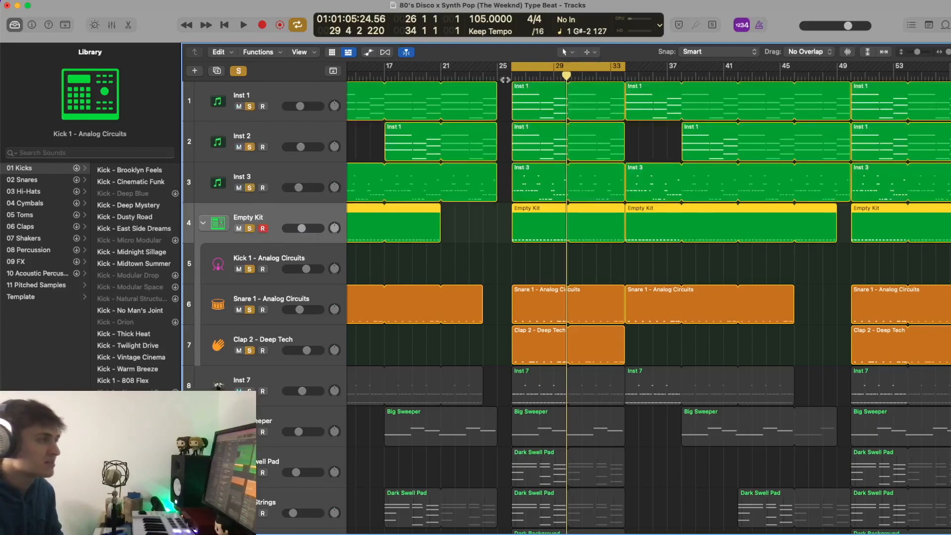
pyautogui.click(505, 79)
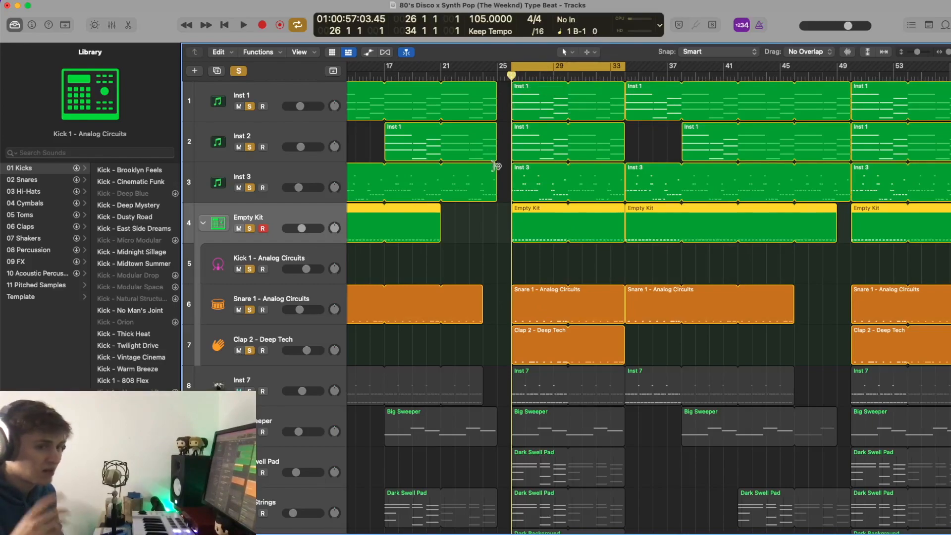
pyautogui.press('space')
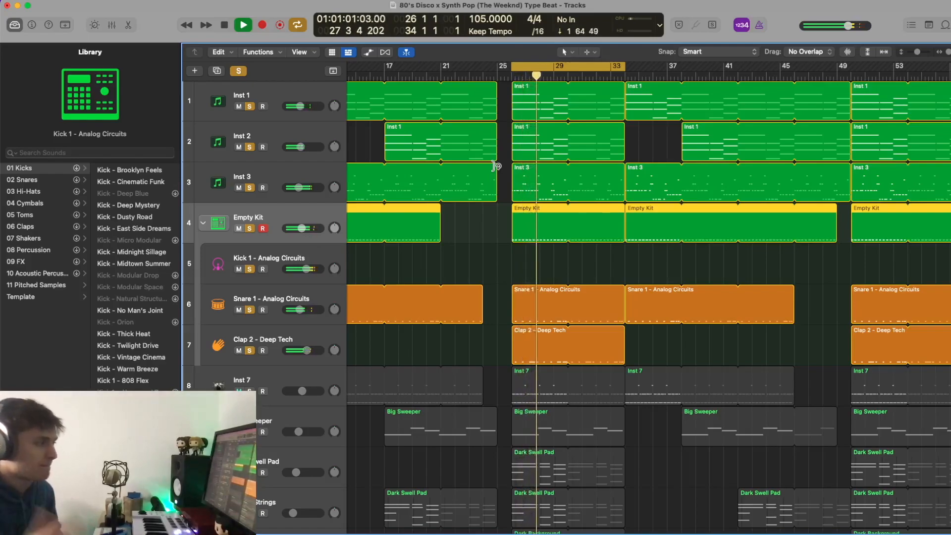
pyautogui.scroll(-5, 299, 189)
pyautogui.press('space')
# Add the Inst 7 drum track to the solos and play the combination again from bar 26
pyautogui.scroll(2, 299, 189)
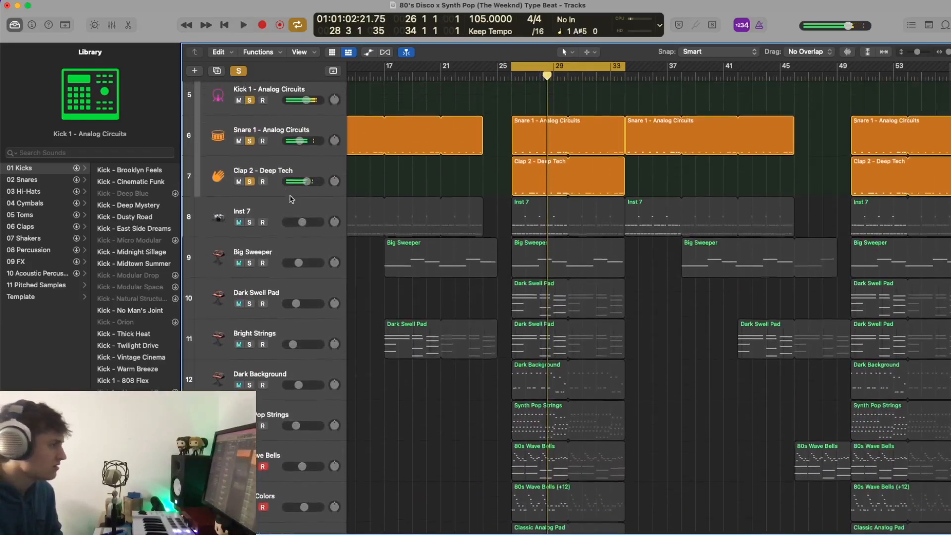
pyautogui.click(303, 212)
pyautogui.click(250, 224)
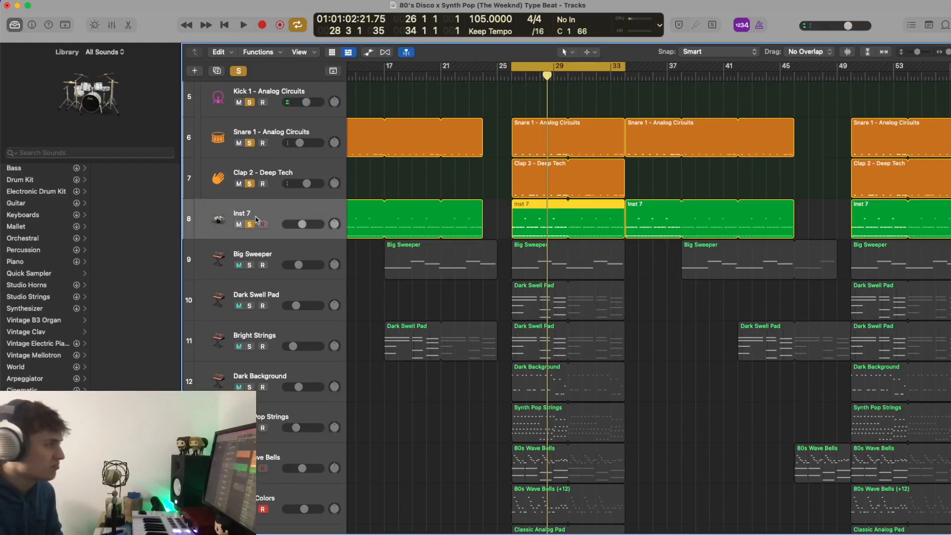
pyautogui.scroll(-1, 515, 78)
pyautogui.click(513, 77)
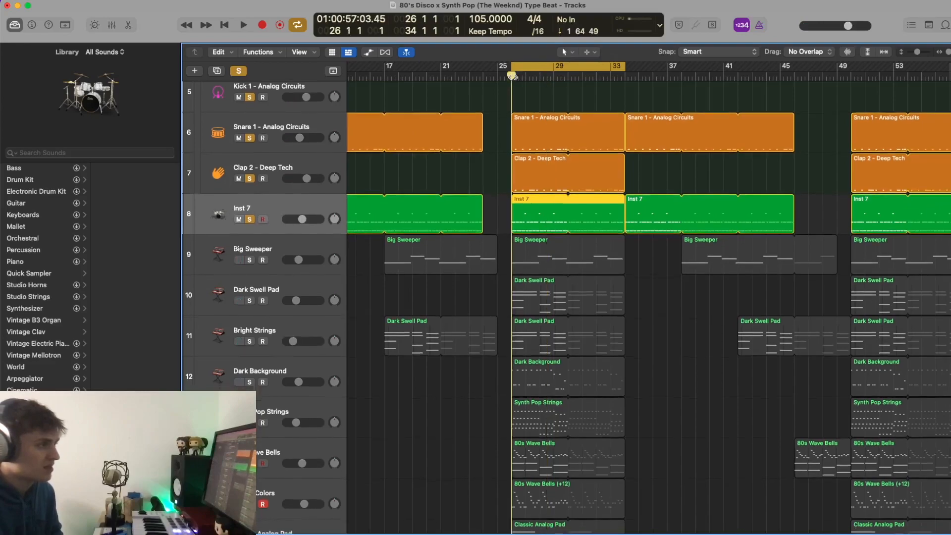
pyautogui.press('space')
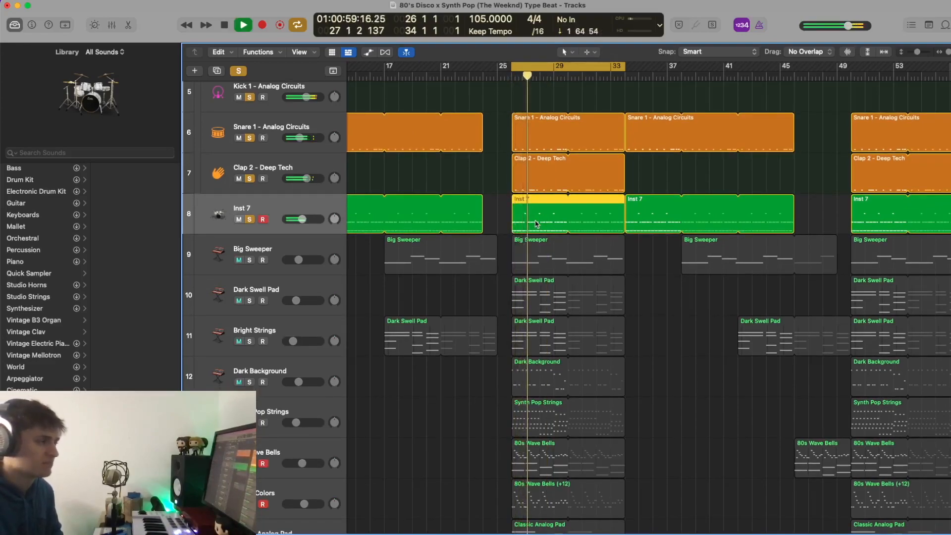
pyautogui.scroll(1, 536, 223)
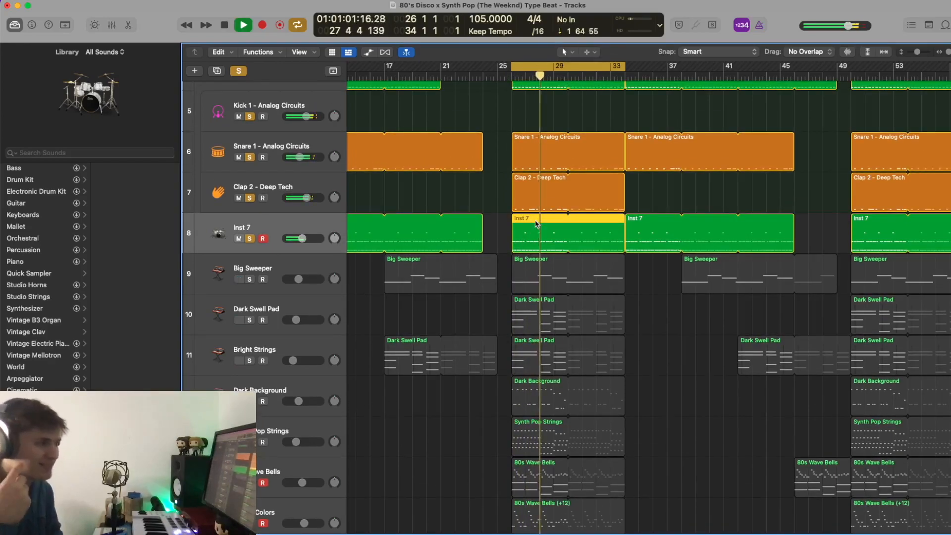
pyautogui.scroll(4, 536, 223)
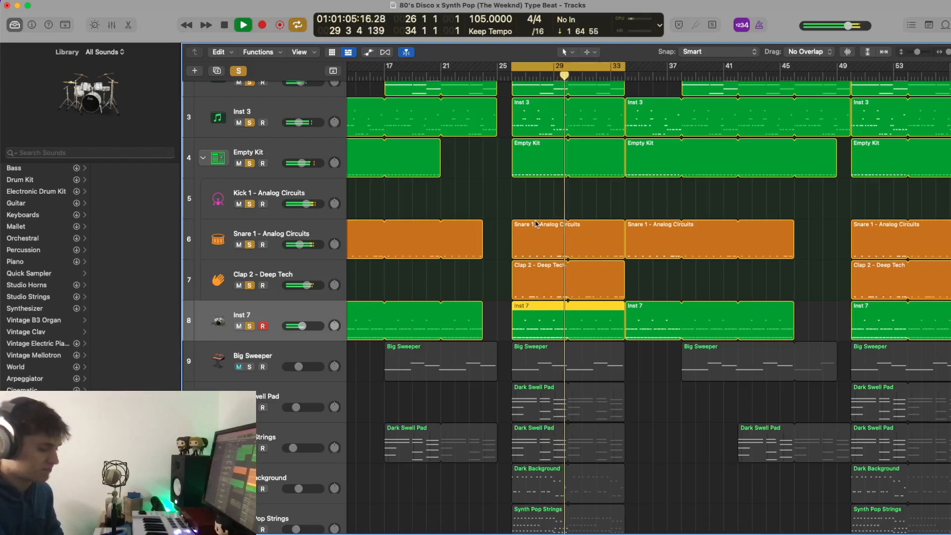
pyautogui.press('space')
# Examine the Channel EQ and Sample Delay on the Inst 7 channel in the mixer, closing everything when done
pyautogui.press('x')
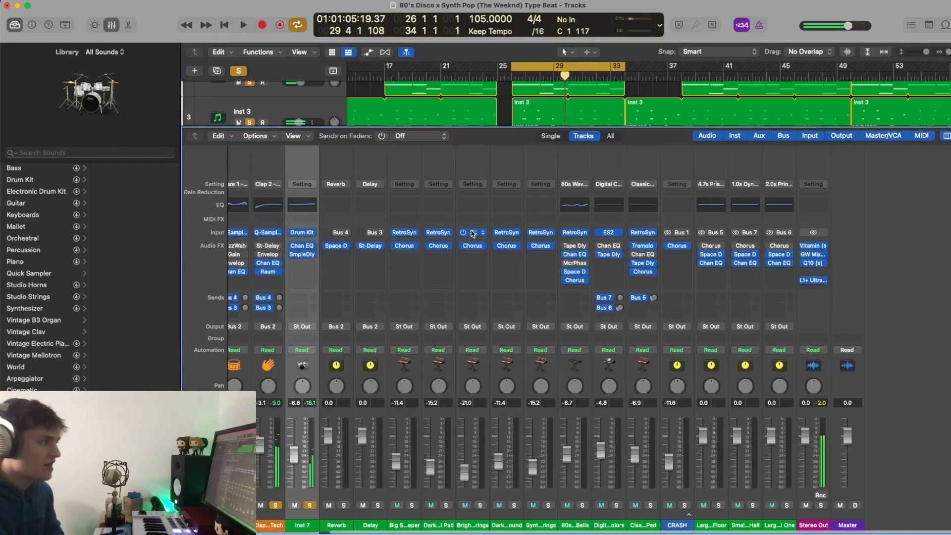
pyautogui.click(305, 209)
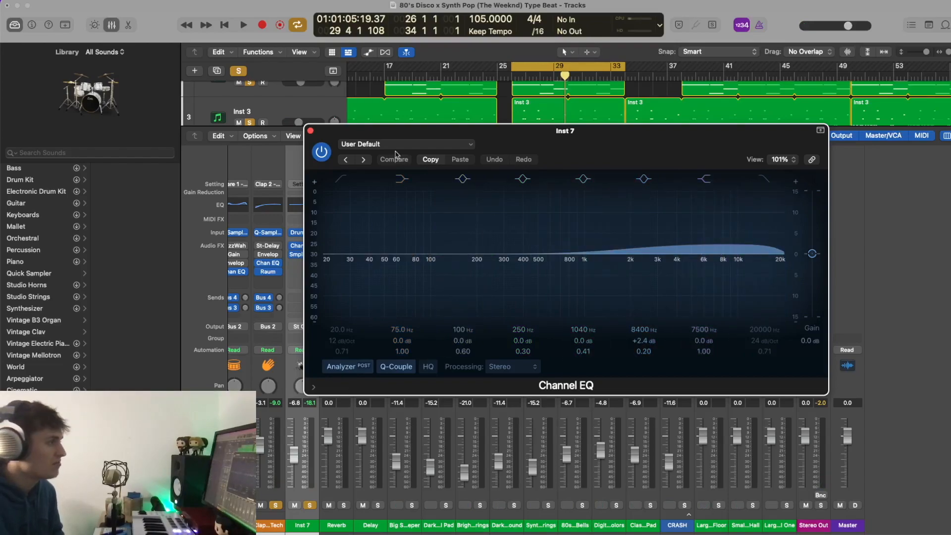
pyautogui.click(310, 132)
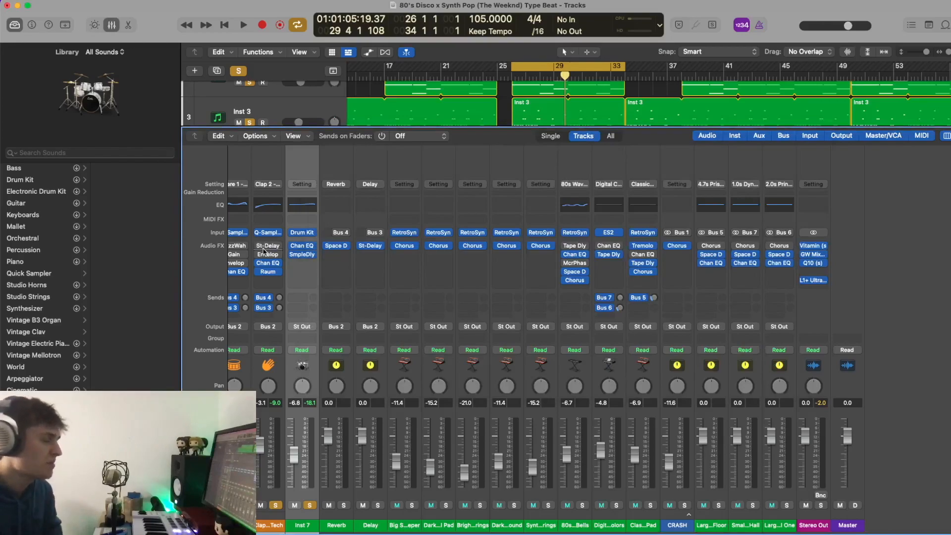
pyautogui.click(304, 255)
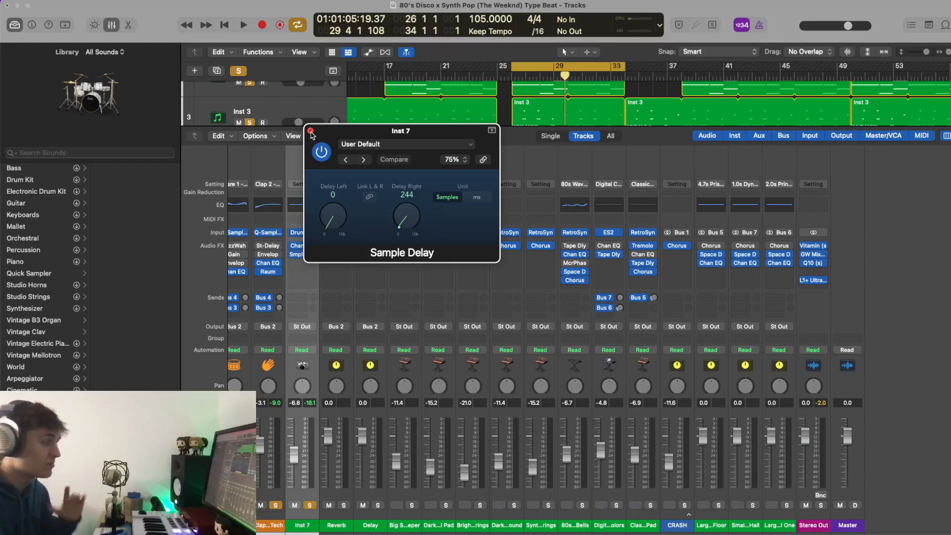
pyautogui.click(310, 131)
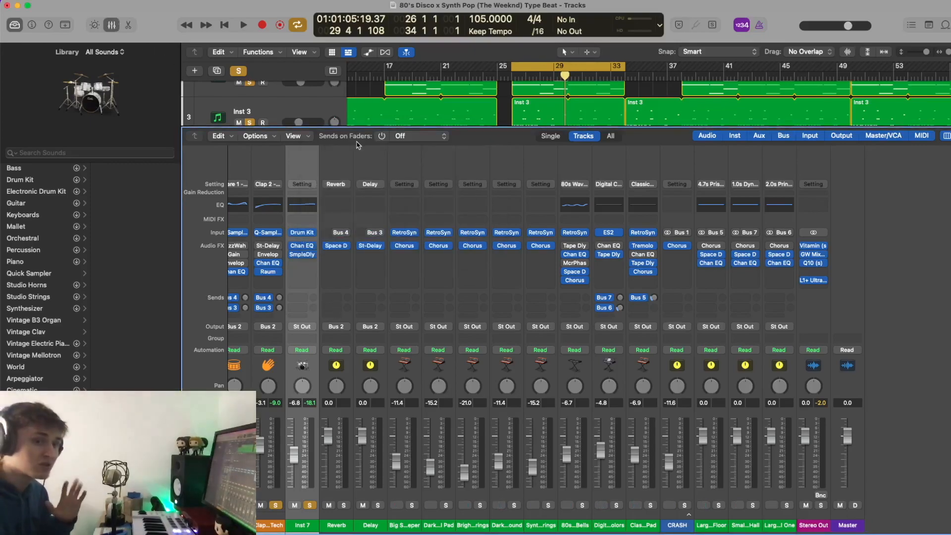
pyautogui.click(112, 26)
# Clear all track solos and select the Big Sweeper track
pyautogui.scroll(-3, 444, 250)
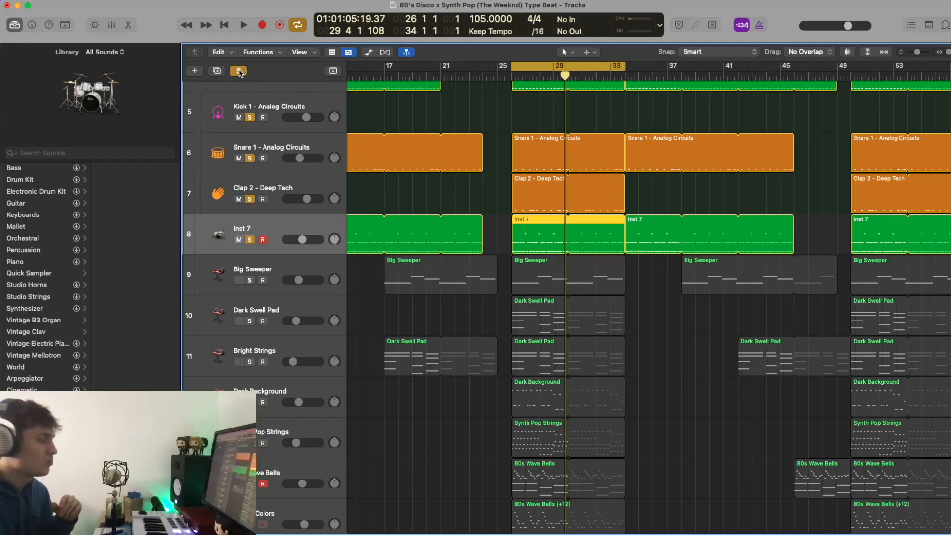
pyautogui.click(239, 71)
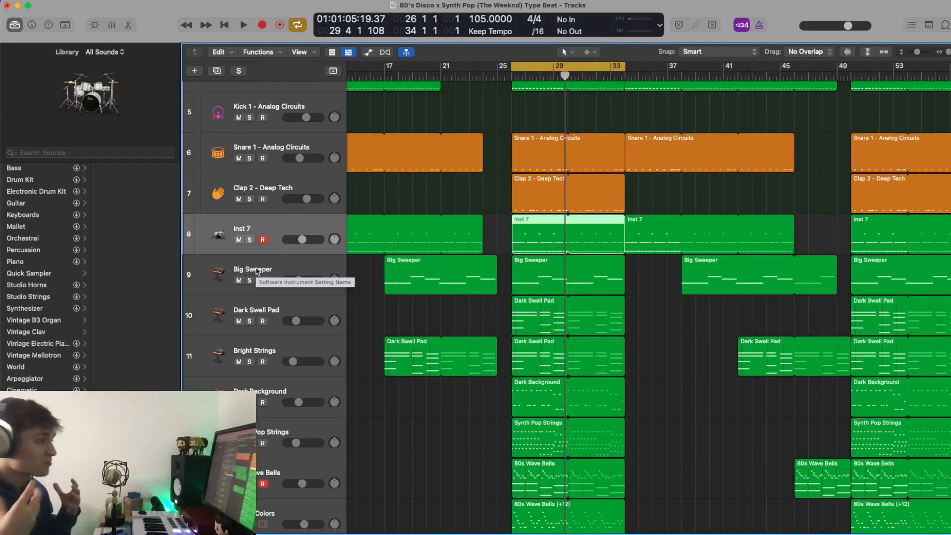
pyautogui.click(292, 270)
pyautogui.scroll(-3, 292, 267)
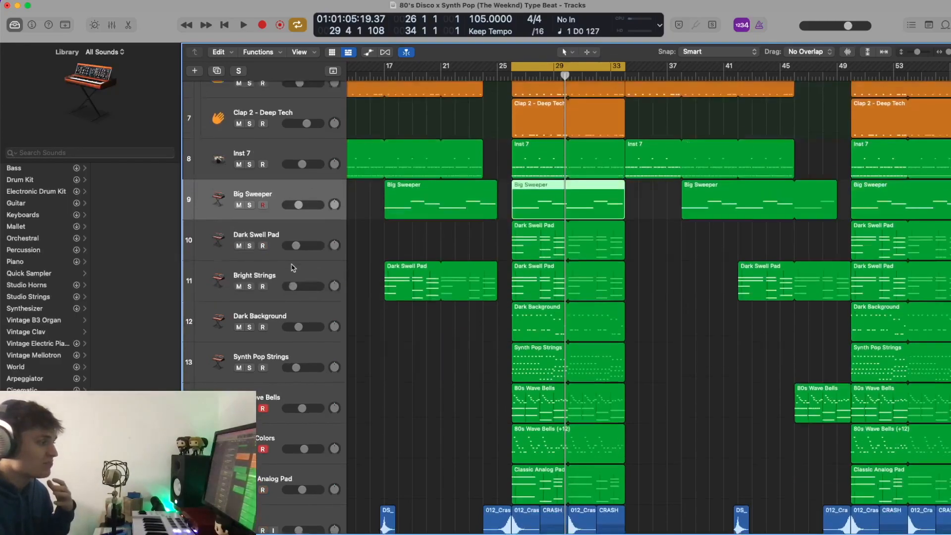
pyautogui.scroll(-1, 292, 268)
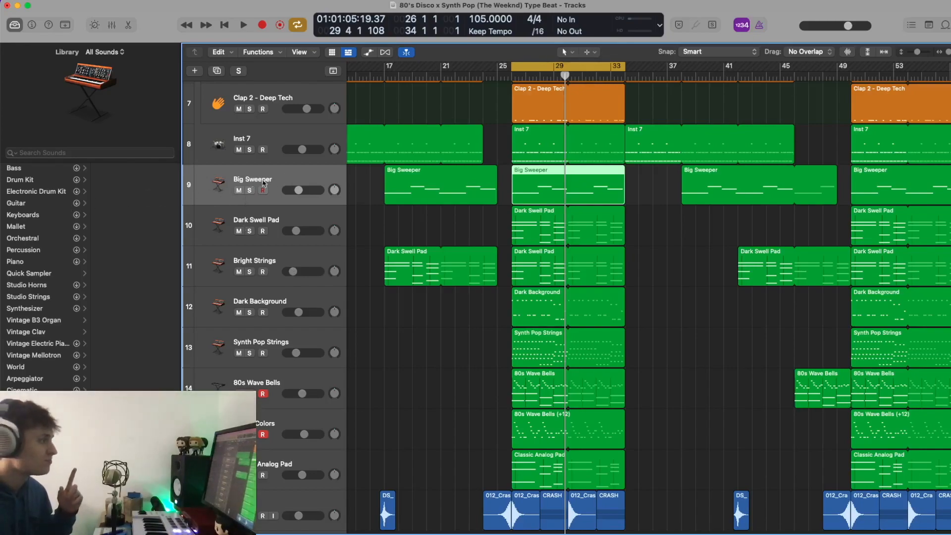
pyautogui.click(312, 215)
pyautogui.click(287, 179)
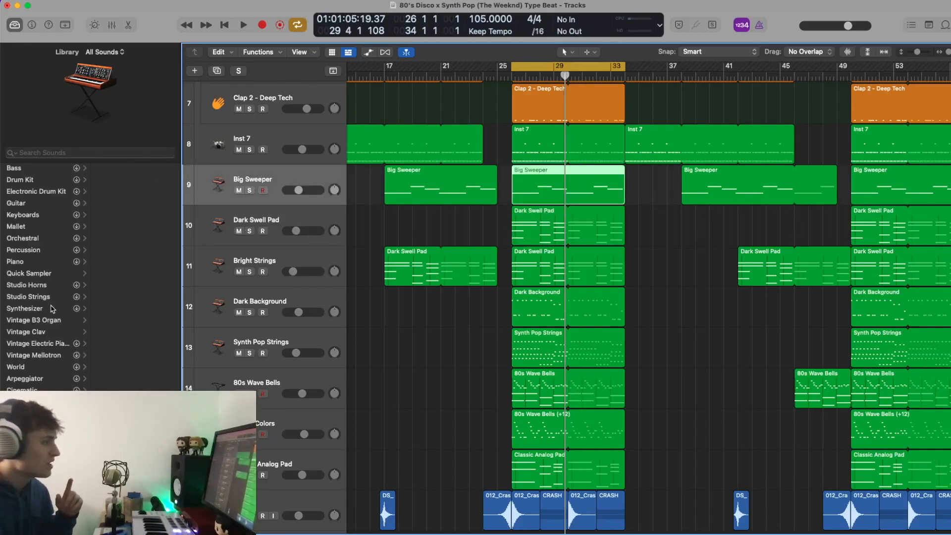
# Examine the Retro Synth settings and the Synth Pads presets on the Big Sweeper channel, closing everything when done
pyautogui.press('x')
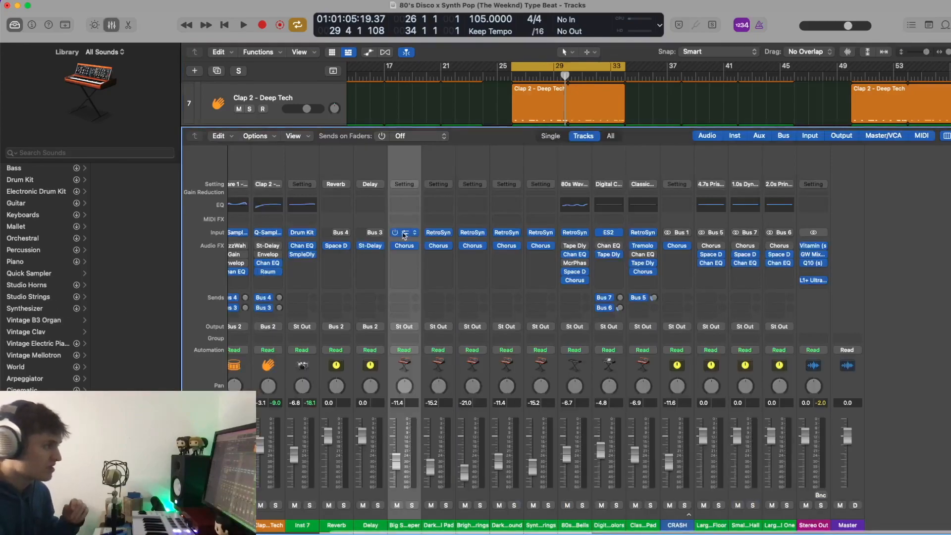
pyautogui.click(405, 232)
pyautogui.moveTo(509, 425)
pyautogui.mouseDown()
pyautogui.moveTo(509, 375)
pyautogui.moveTo(512, 432)
pyautogui.mouseUp()
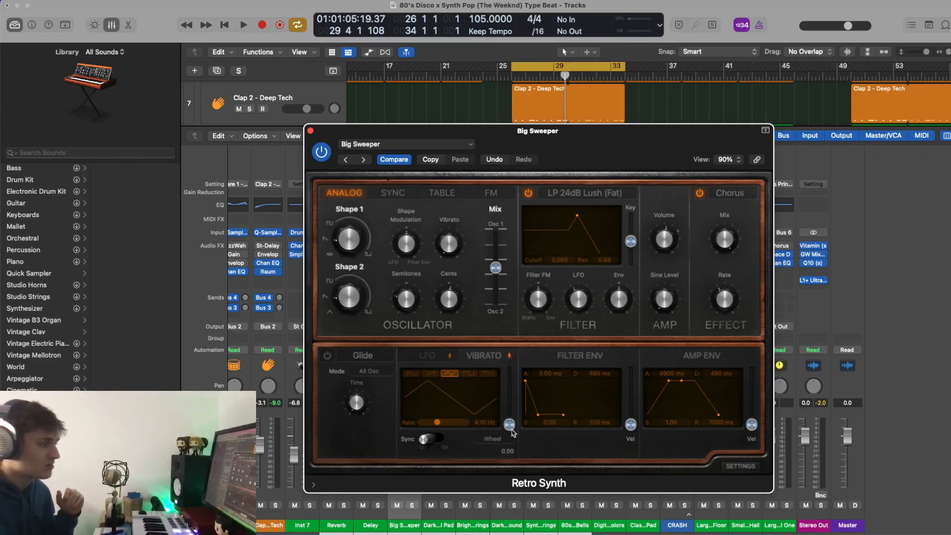
pyautogui.click(426, 145)
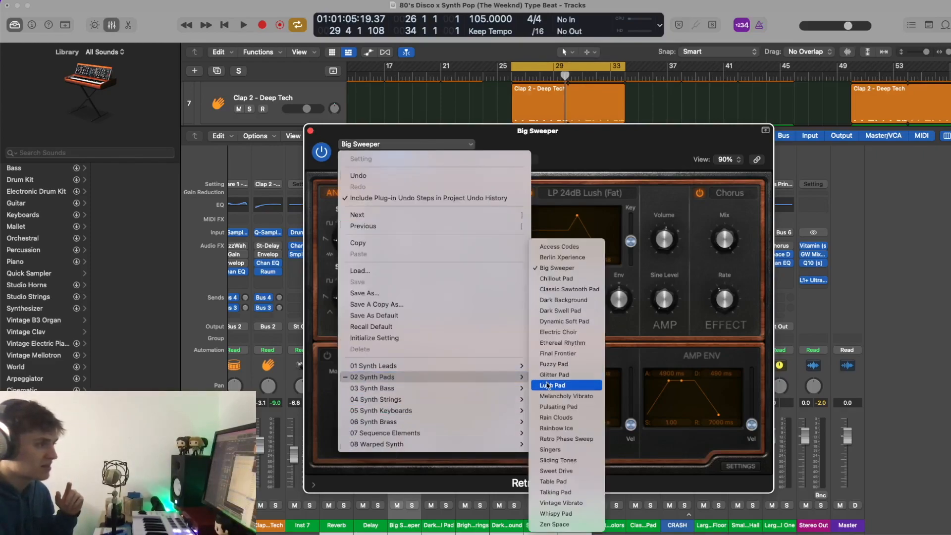
pyautogui.click(311, 132)
pyautogui.click(311, 131)
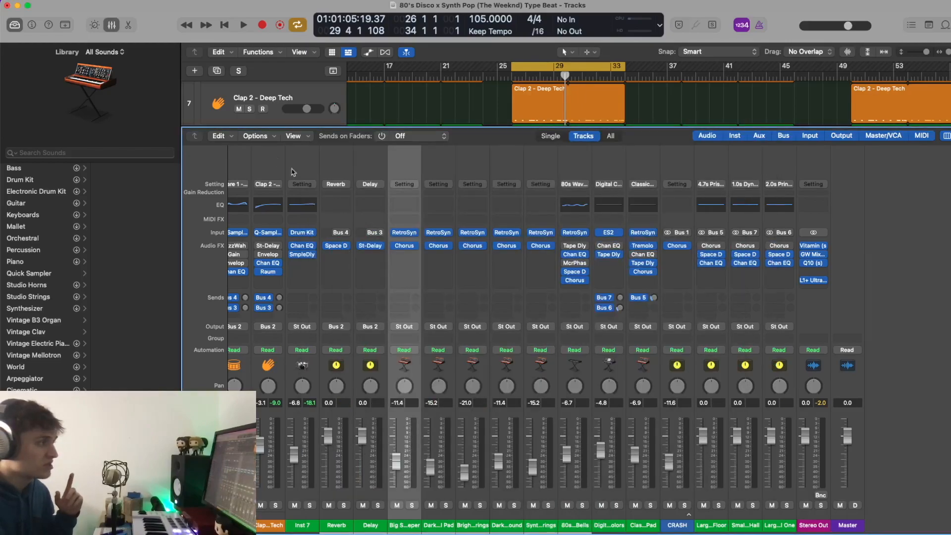
pyautogui.click(113, 26)
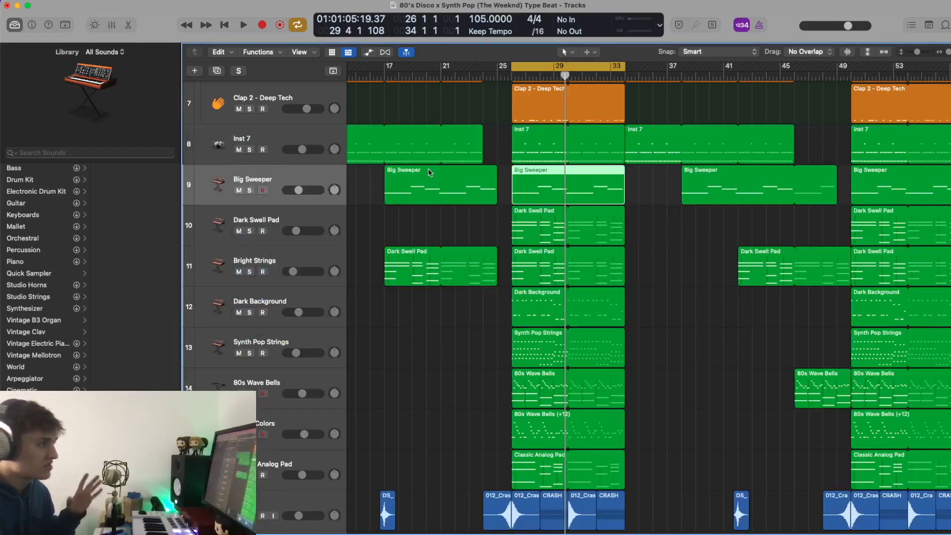
# Solo the Big Sweeper track and play it from bar 26
pyautogui.press('space')
pyautogui.click(248, 191)
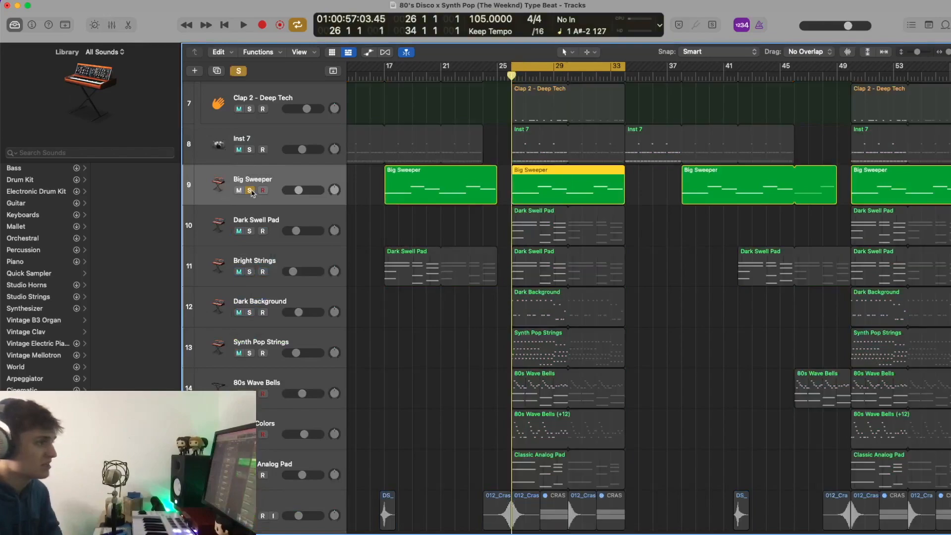
pyautogui.press('space')
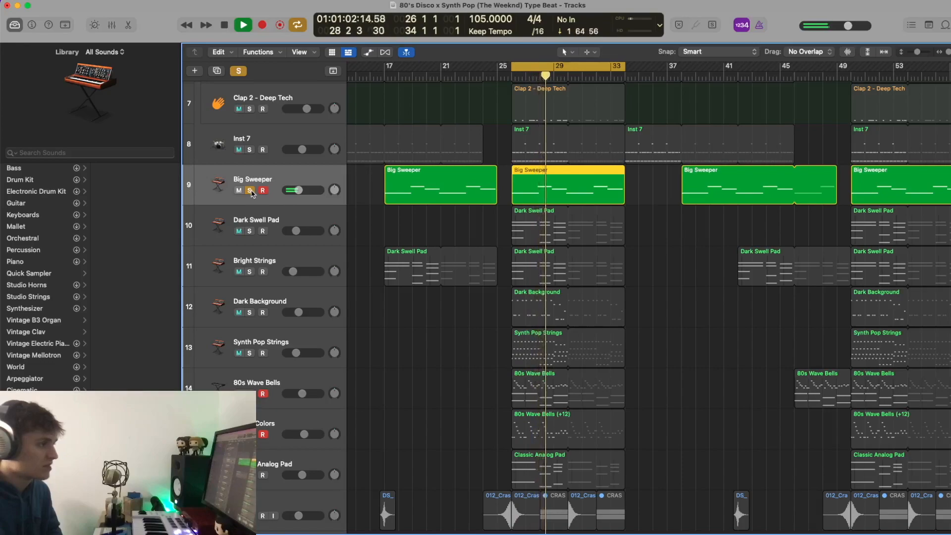
pyautogui.press('space')
# Add the Dark Swell Pad track to the solo, select it, and play both tracks from bar 26
pyautogui.click(250, 230)
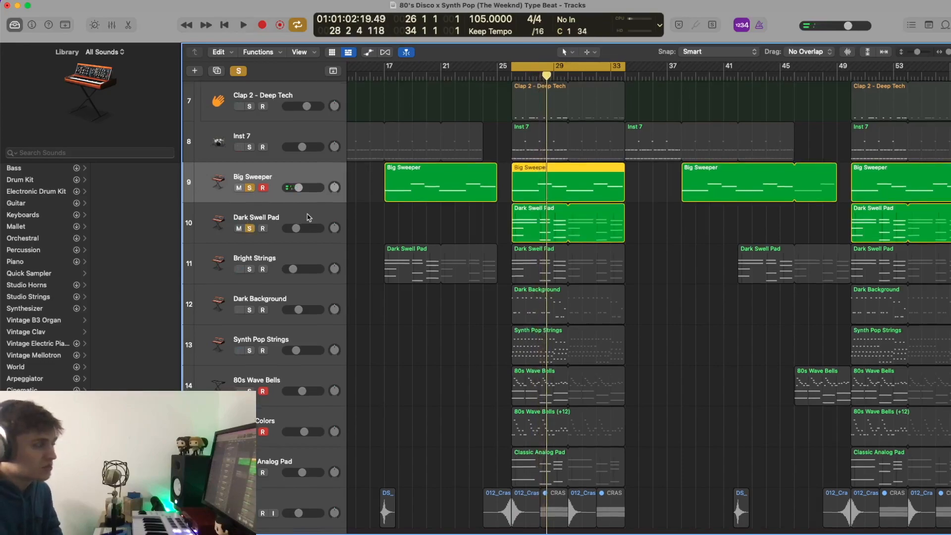
pyautogui.click(307, 216)
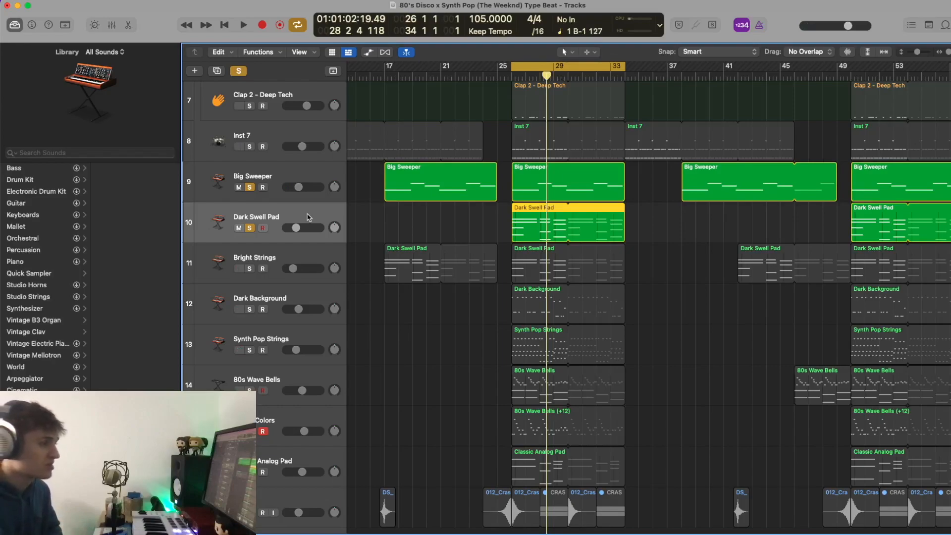
pyautogui.press('space')
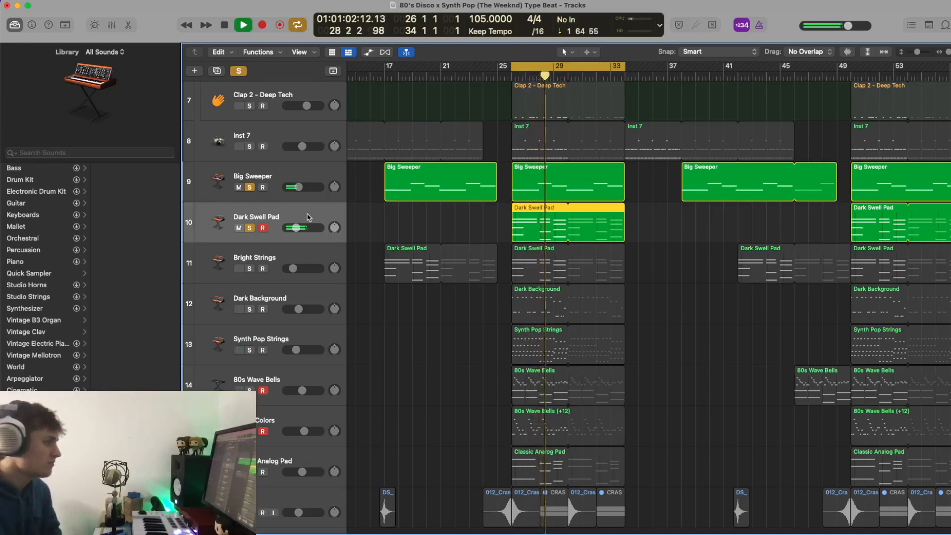
pyautogui.press('space')
# Add the Bright Strings track to the solos and play the three tracks together from bar 26
pyautogui.click(259, 269)
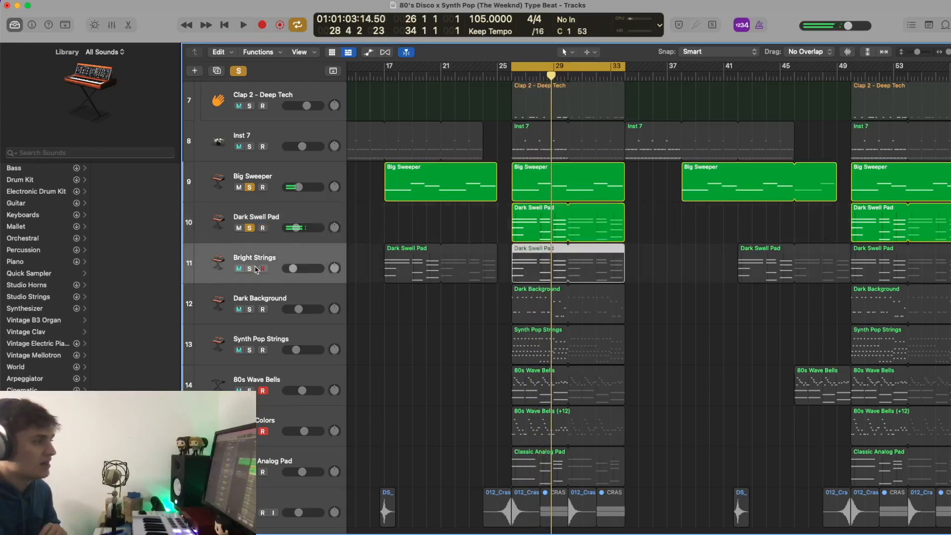
pyautogui.press('s')
pyautogui.hscroll(-6, 361, 218)
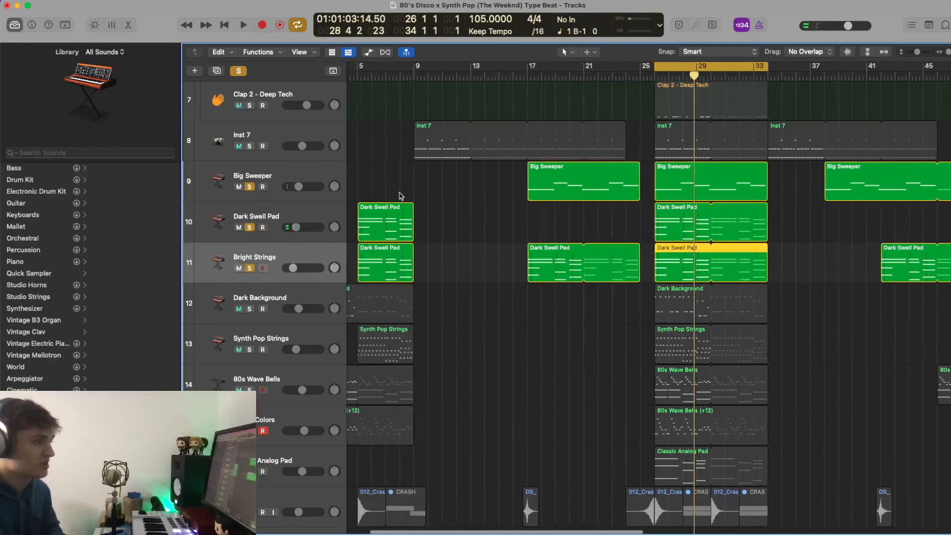
pyautogui.hscroll(5, 571, 236)
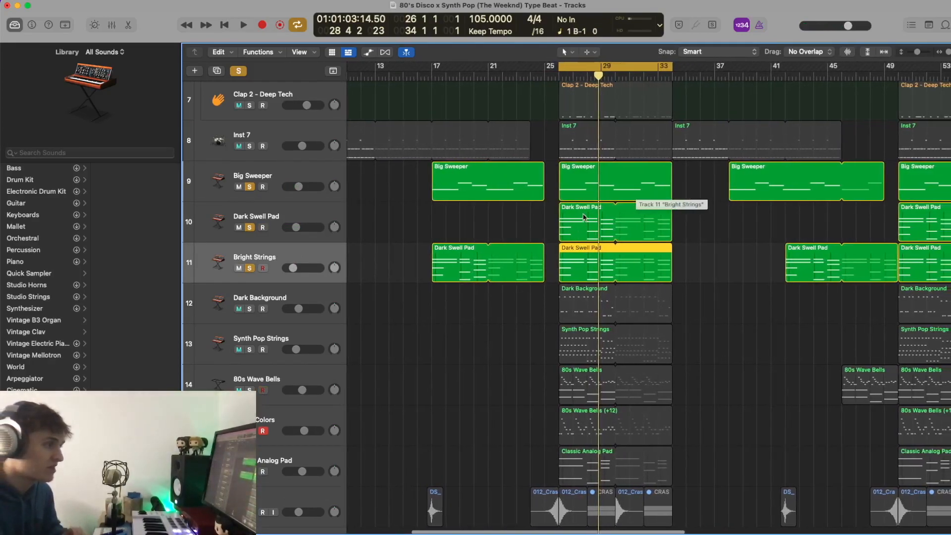
pyautogui.click(558, 75)
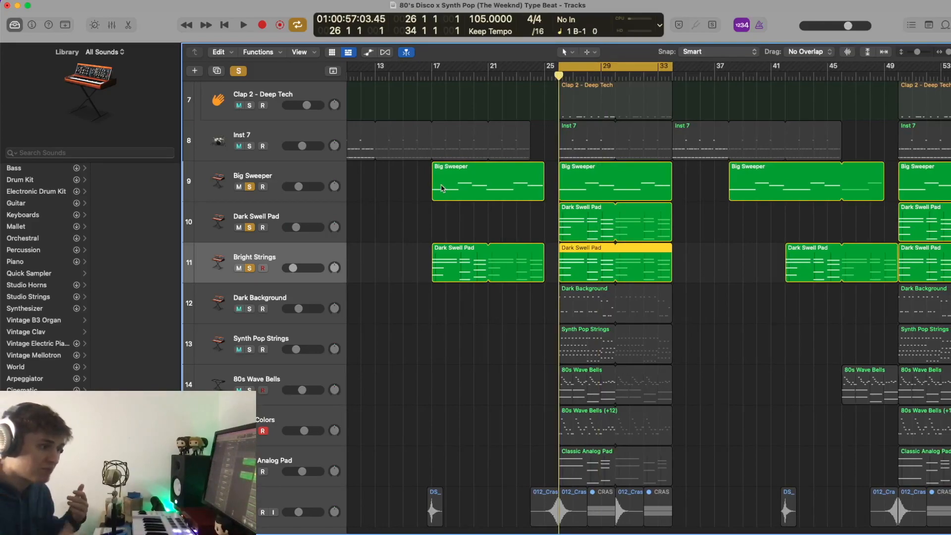
pyautogui.press('space')
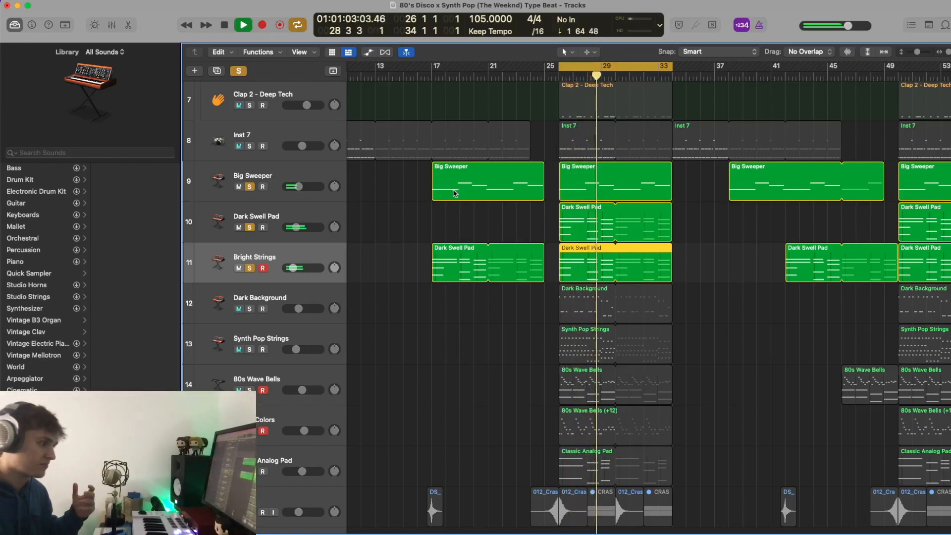
pyautogui.press('space')
# Add the Classic Analog Pad track to the solos and play the four pad layers together from bar 26
pyautogui.click(285, 462)
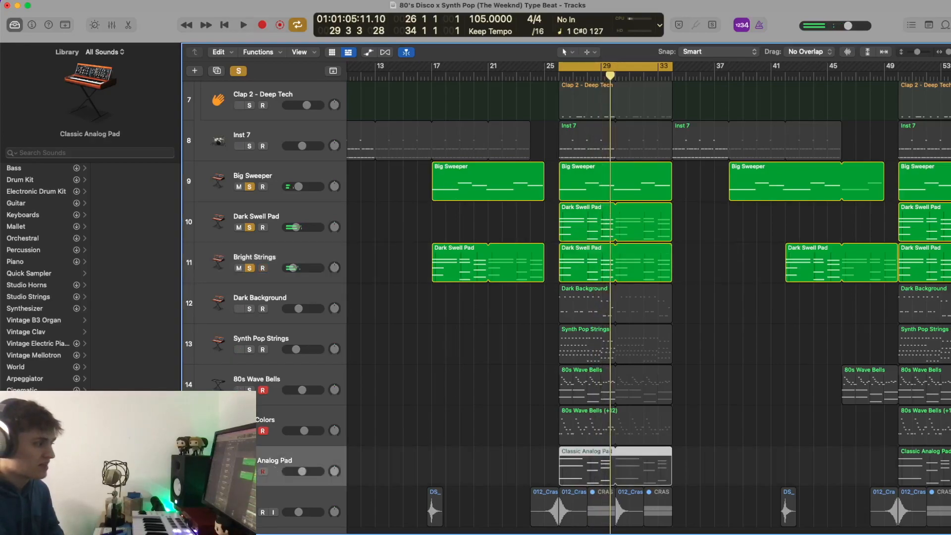
pyautogui.press('s')
pyautogui.press('space')
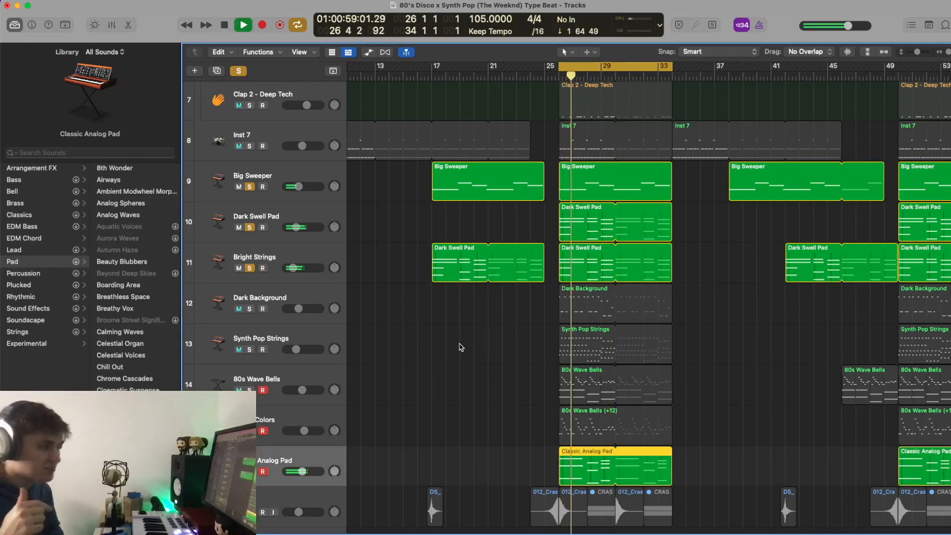
pyautogui.press('space')
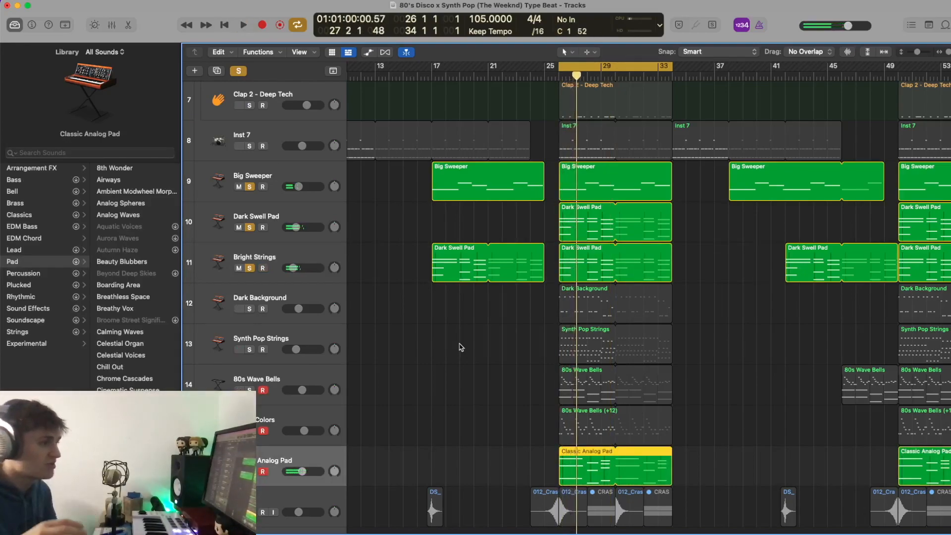
pyautogui.press('space')
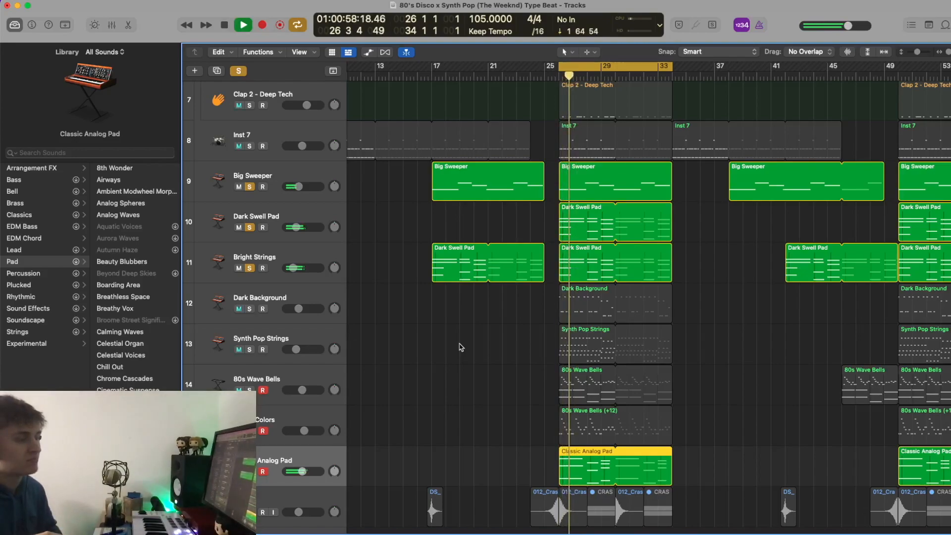
pyautogui.press('space')
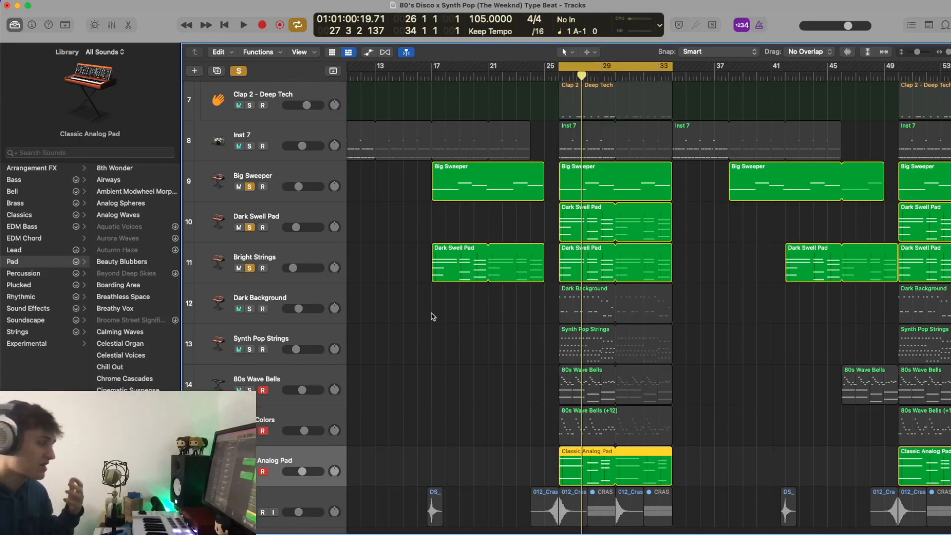
# Select the Dark Background track and replace the current solos with Dark Background, Synth Pop Strings, 80s Wave Bells and Digital Colors
pyautogui.scroll(-1, 327, 297)
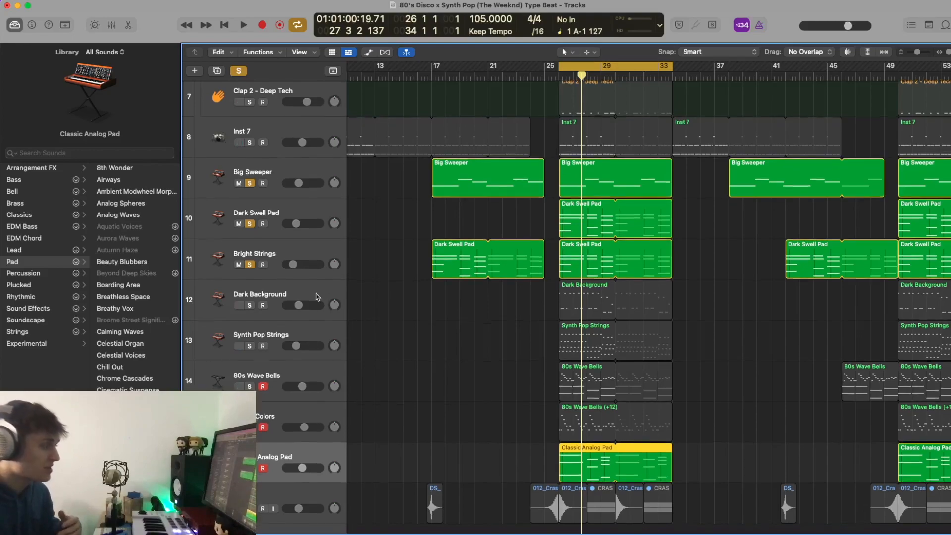
pyautogui.click(319, 296)
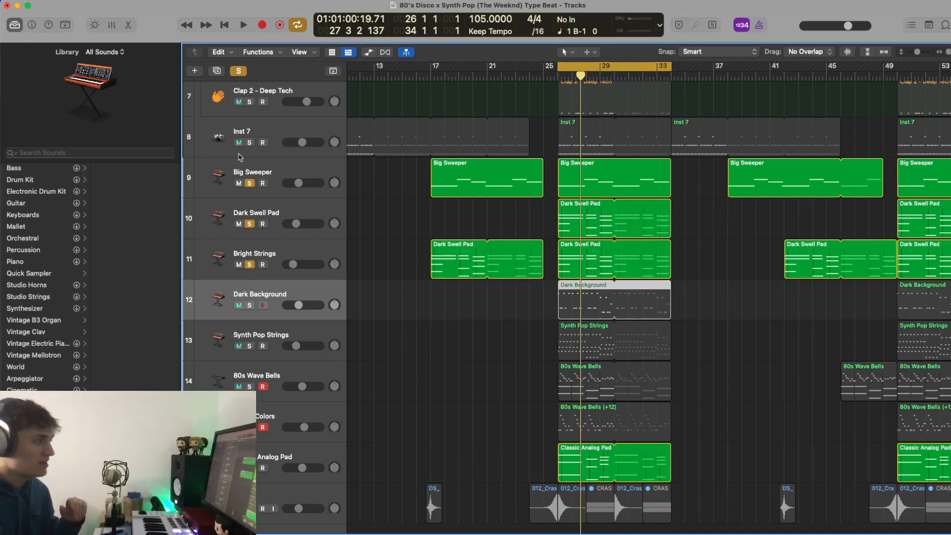
pyautogui.click(243, 74)
pyautogui.moveTo(249, 304); pyautogui.dragTo(256, 415)
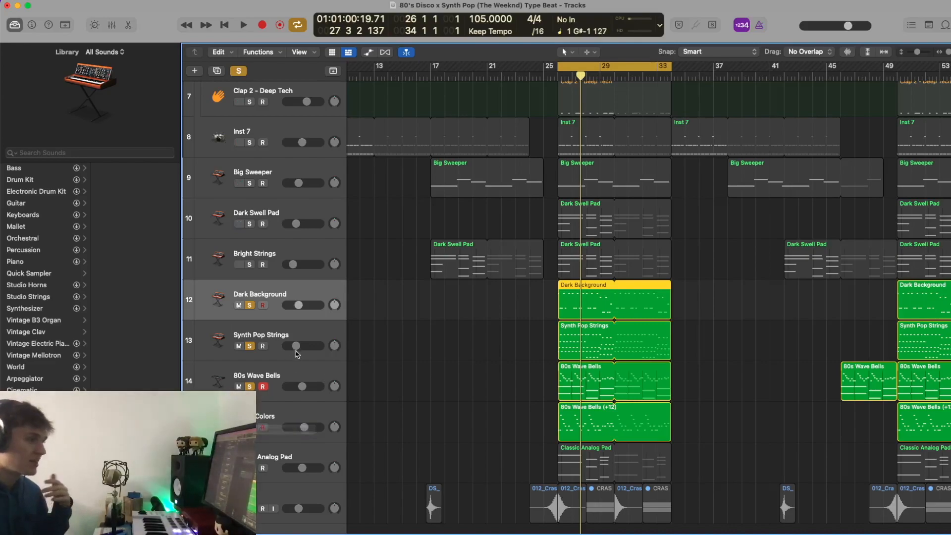
# Reduce the solos to the Dark Background track alone and play it from bar 26
pyautogui.moveTo(249, 347); pyautogui.dragTo(257, 417)
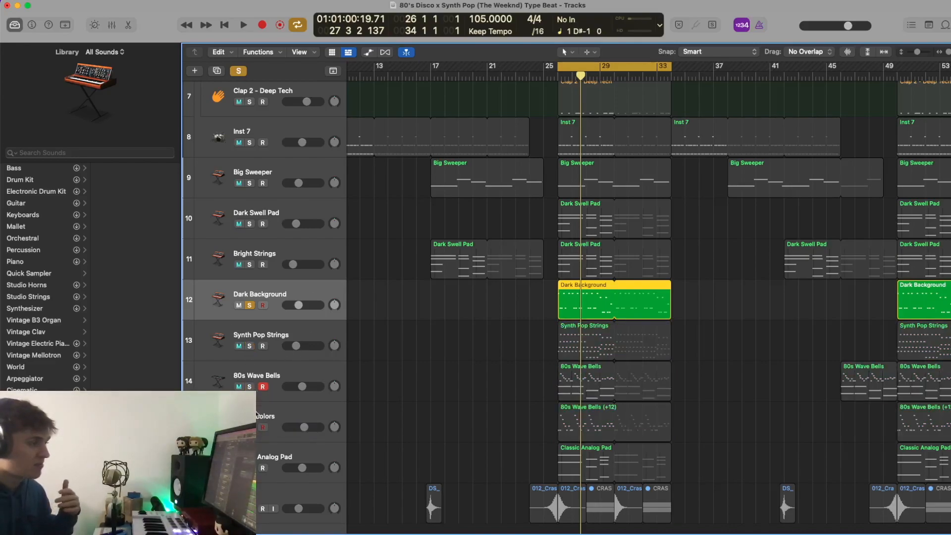
pyautogui.click(560, 76)
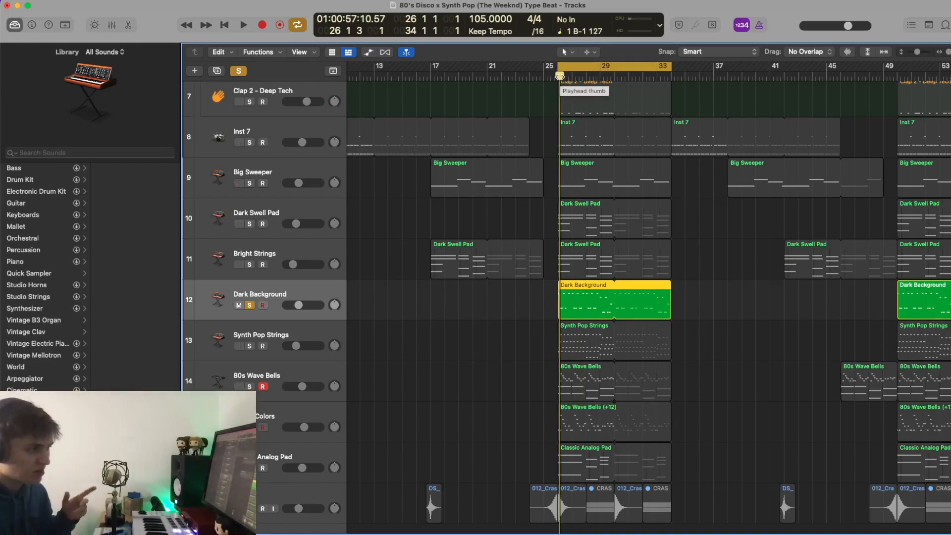
pyautogui.press('space')
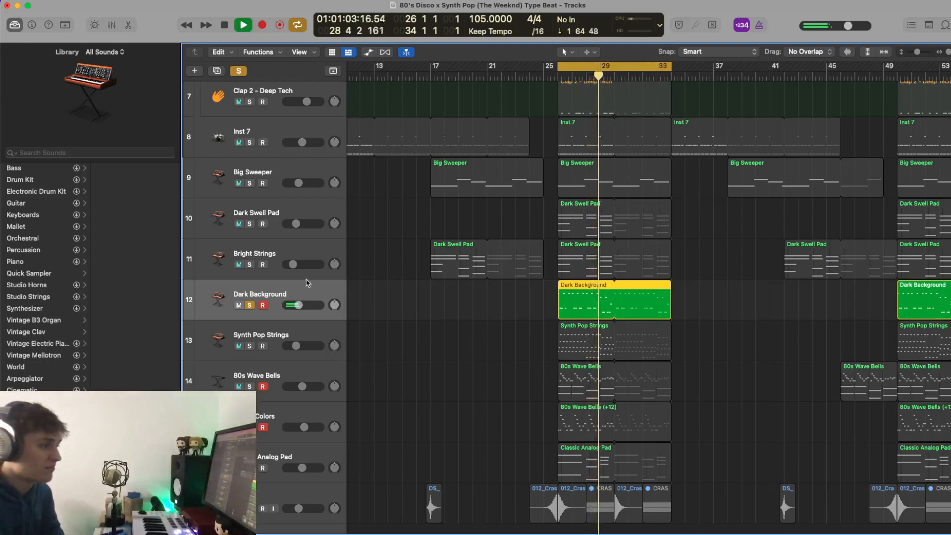
pyautogui.press('space')
# Switch the solo from Dark Background to Synth Pop Strings and play it from bar 26
pyautogui.click(250, 305)
pyautogui.click(250, 346)
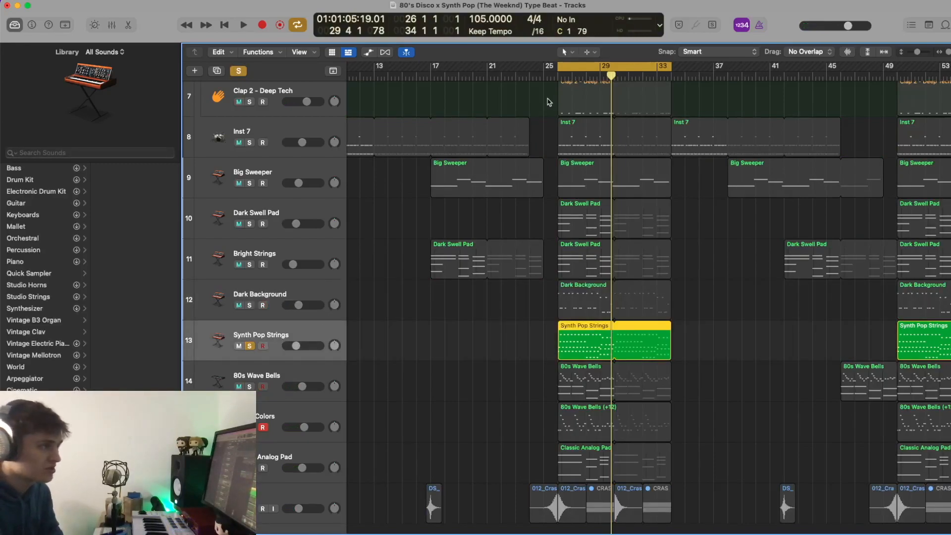
pyautogui.click(556, 75)
pyautogui.press('space')
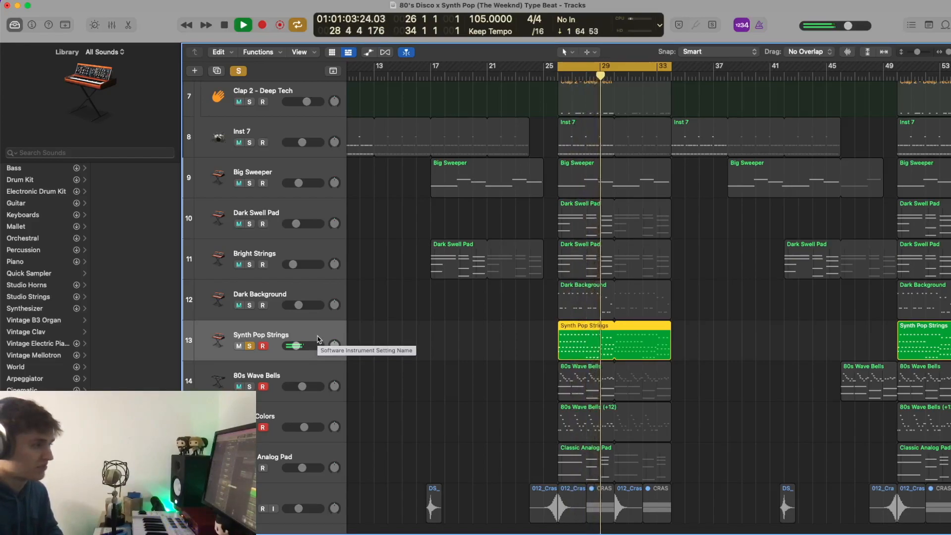
pyautogui.press('space')
# Examine the Retro Synth instrument on the Synth Pop Strings channel in the mixer, closing both when done
pyautogui.press('x')
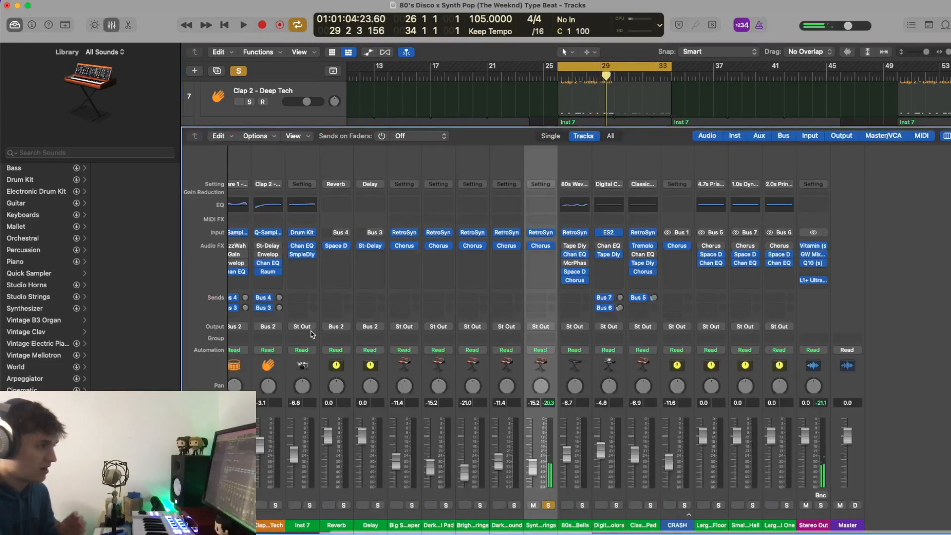
pyautogui.click(542, 233)
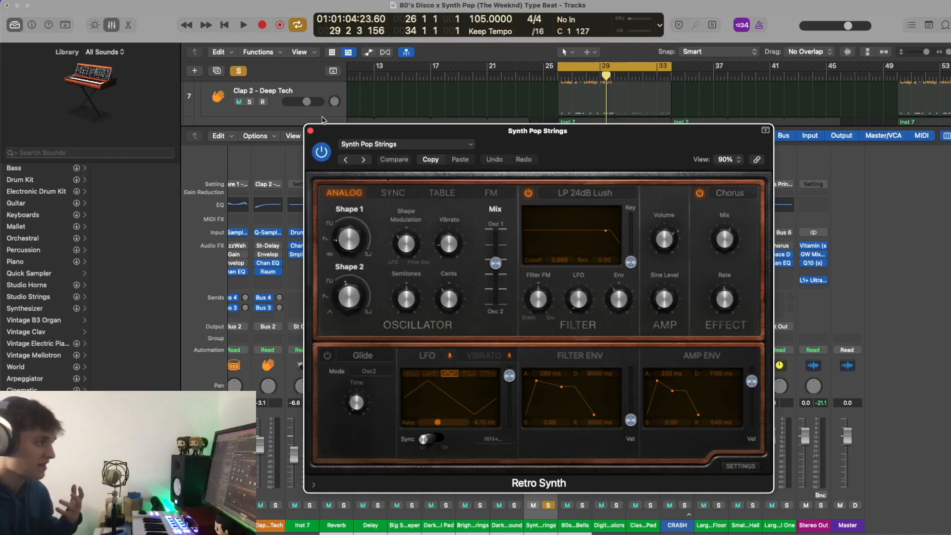
pyautogui.click(310, 132)
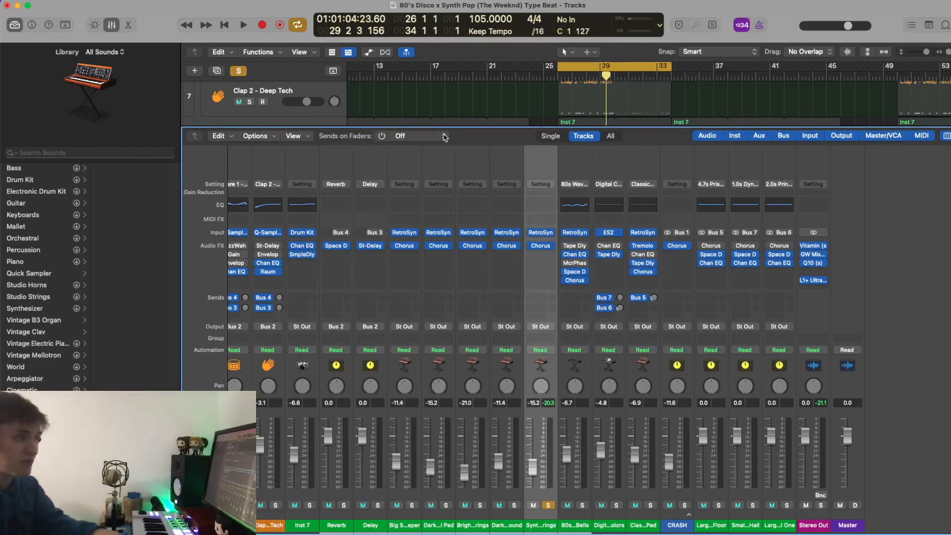
pyautogui.click(112, 25)
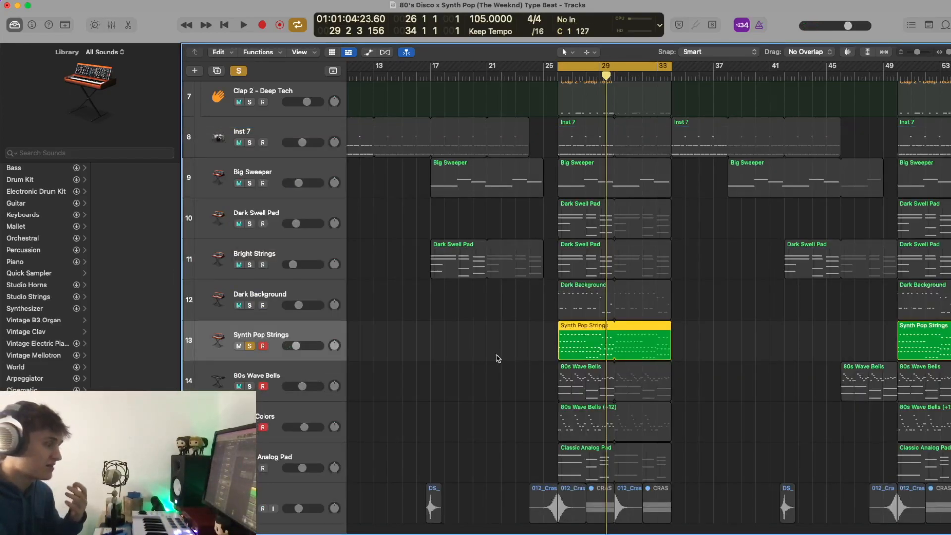
# Select the 80s Wave Bells track and solo it in place of Synth Pop Strings
pyautogui.click(313, 372)
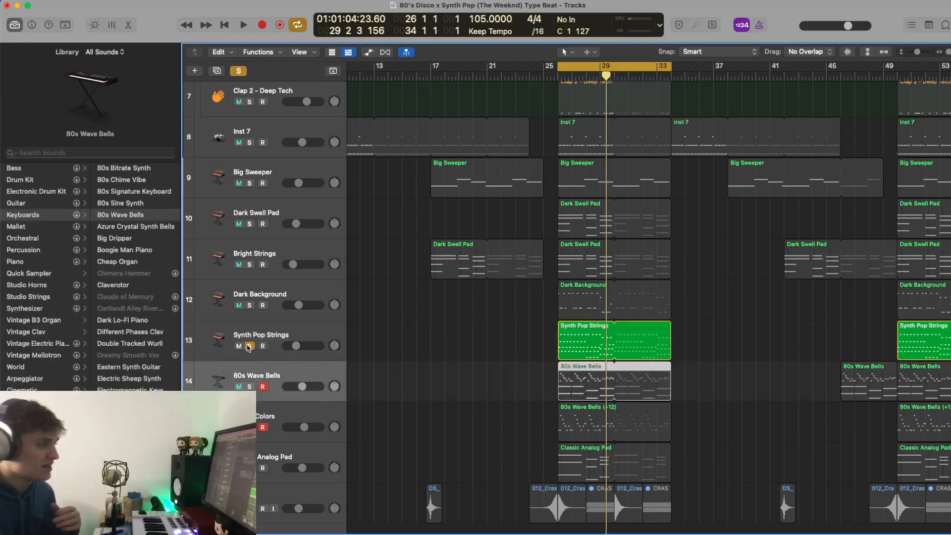
pyautogui.click(249, 346)
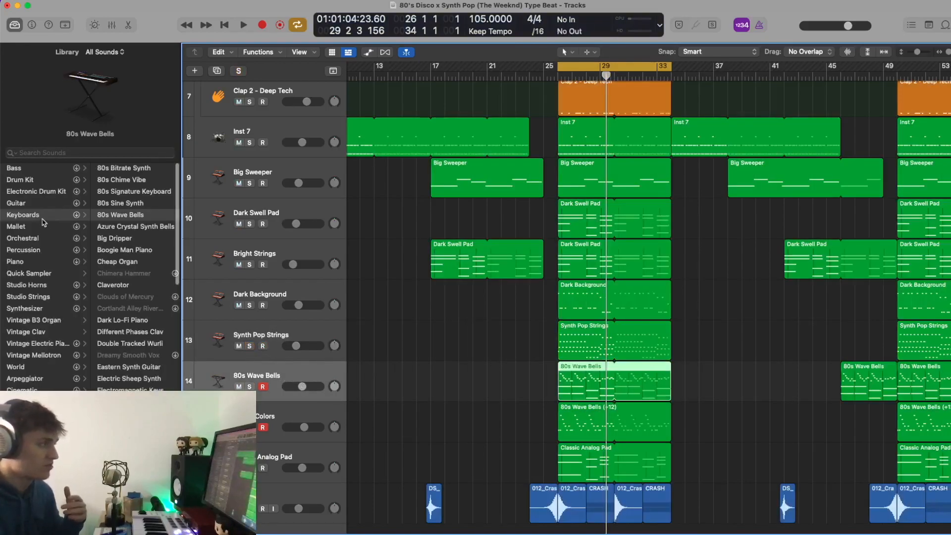
pyautogui.click(249, 386)
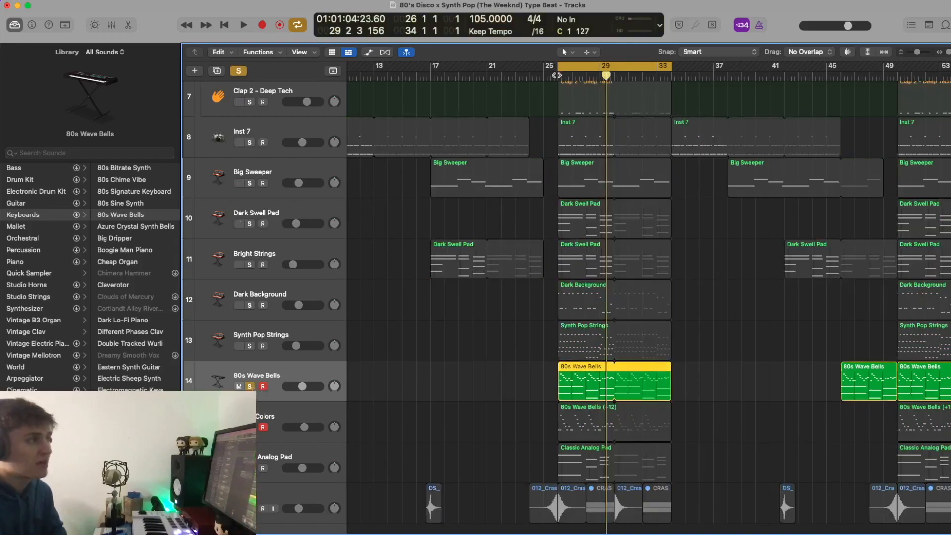
# Play the soloed 80s Wave Bells track, then replay it from bar 26
pyautogui.press('space')
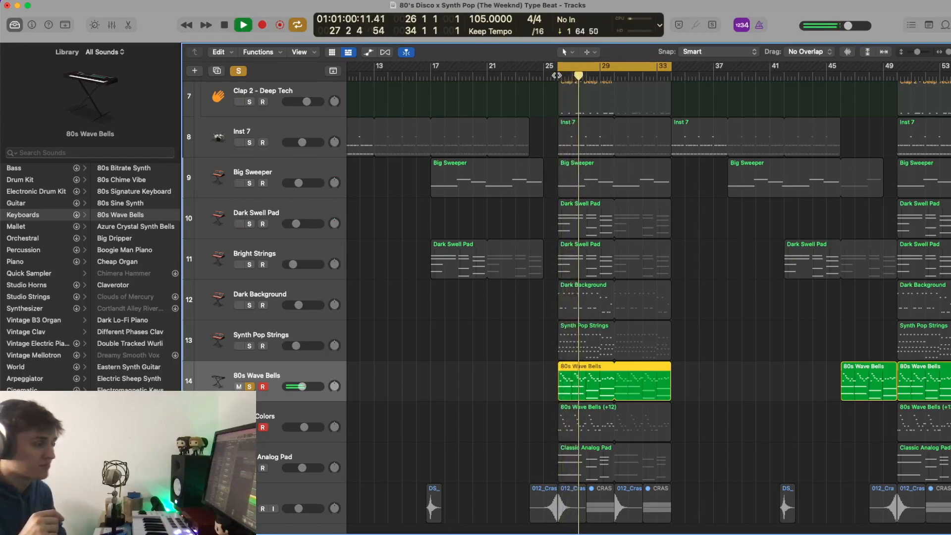
pyautogui.press('space')
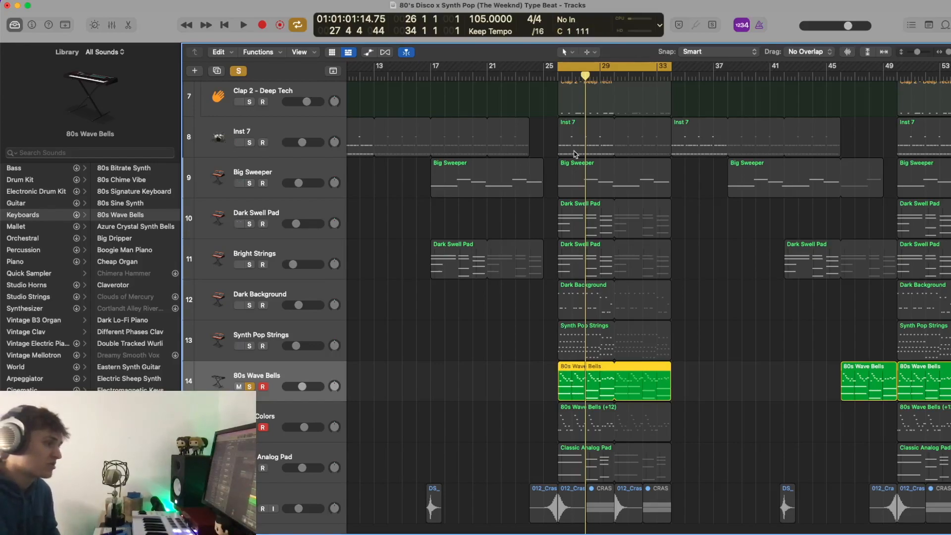
pyautogui.click(557, 76)
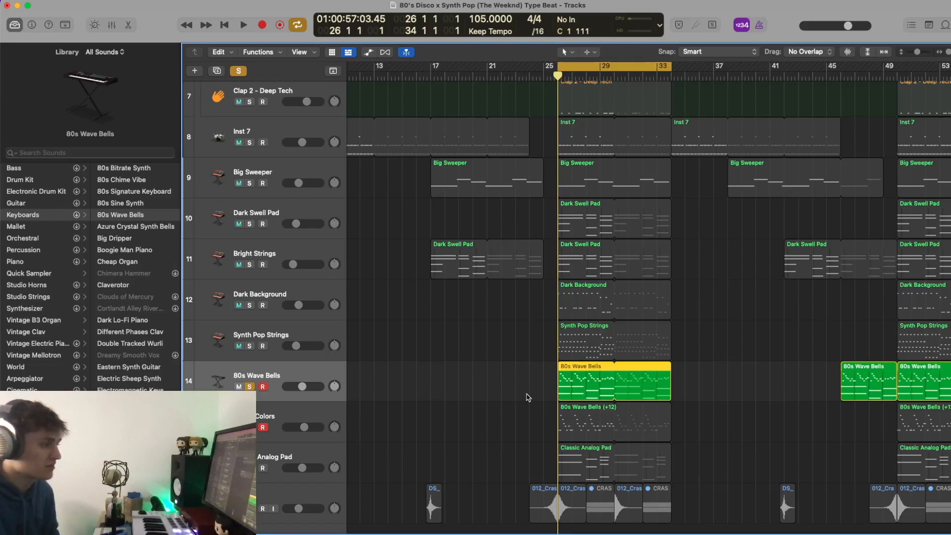
pyautogui.press('space')
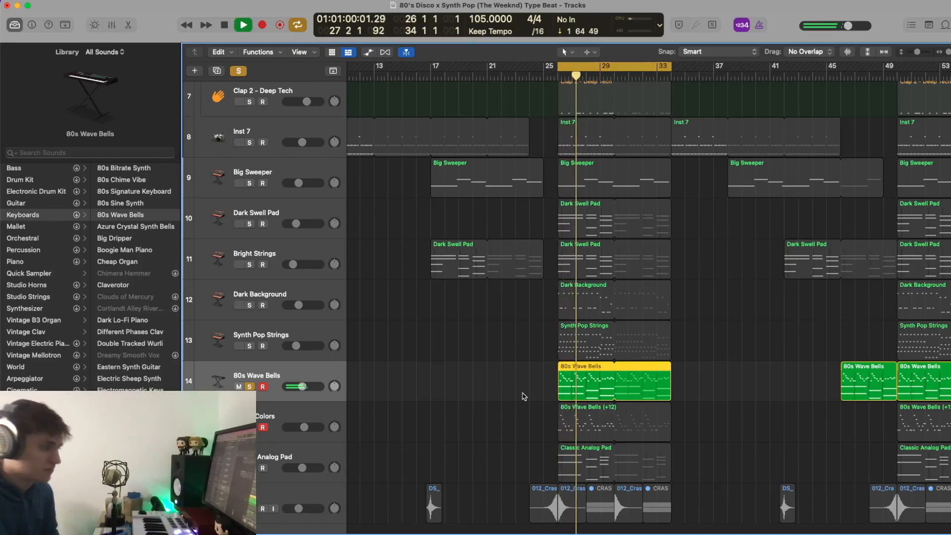
pyautogui.press('space')
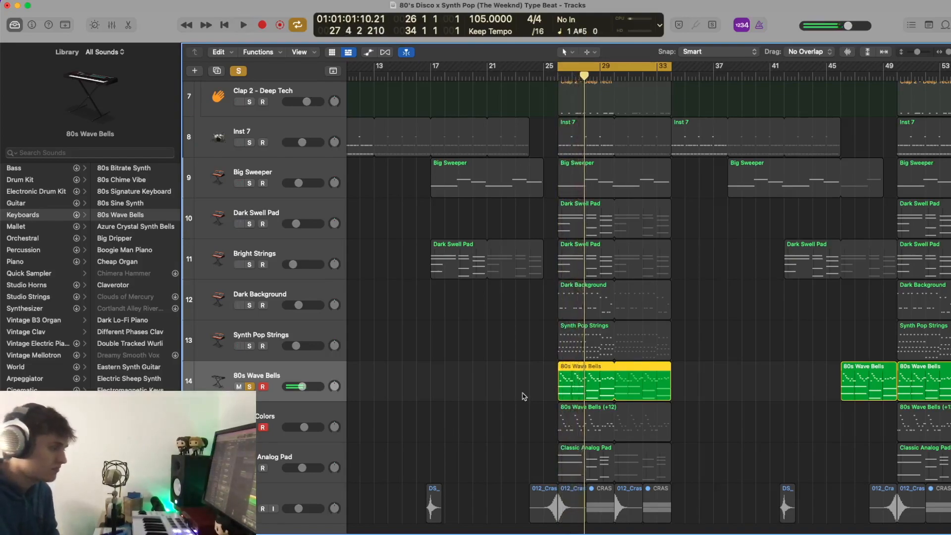
# Select the Digital Colors track and solo it in place of 80s Wave Bells
pyautogui.click(290, 415)
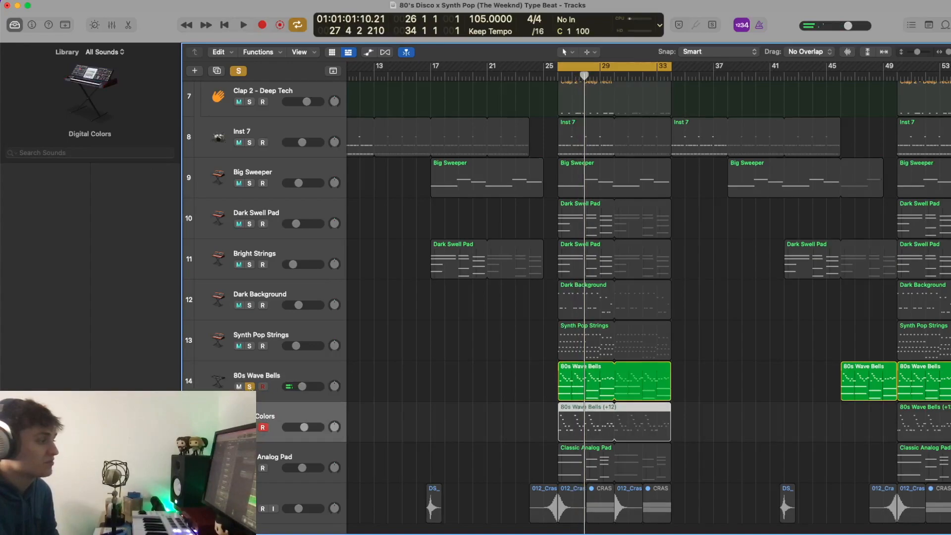
pyautogui.hotkey('ctrl', 's')
pyautogui.hotkey('ctrl', 's')
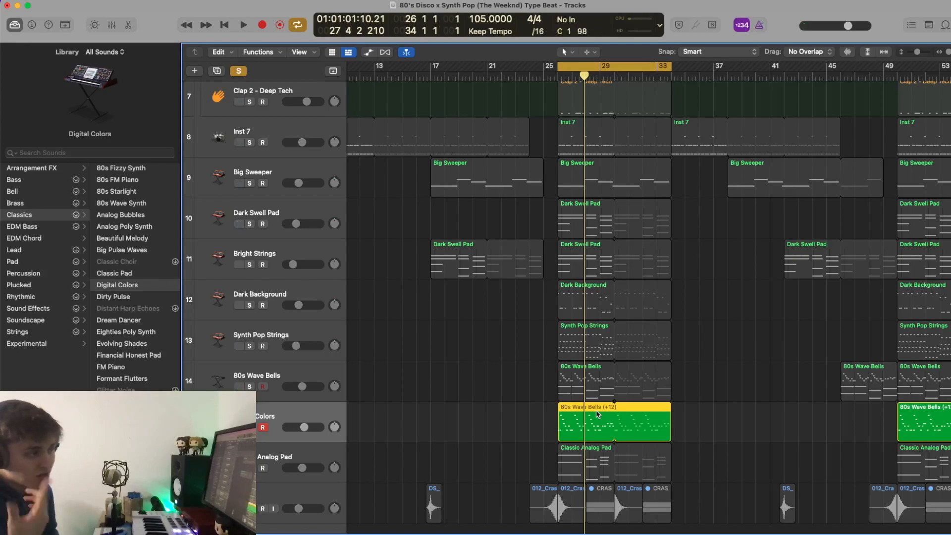
# Play the soloed Digital Colors track from bar 26 and stop after a short listen
pyautogui.click(596, 394)
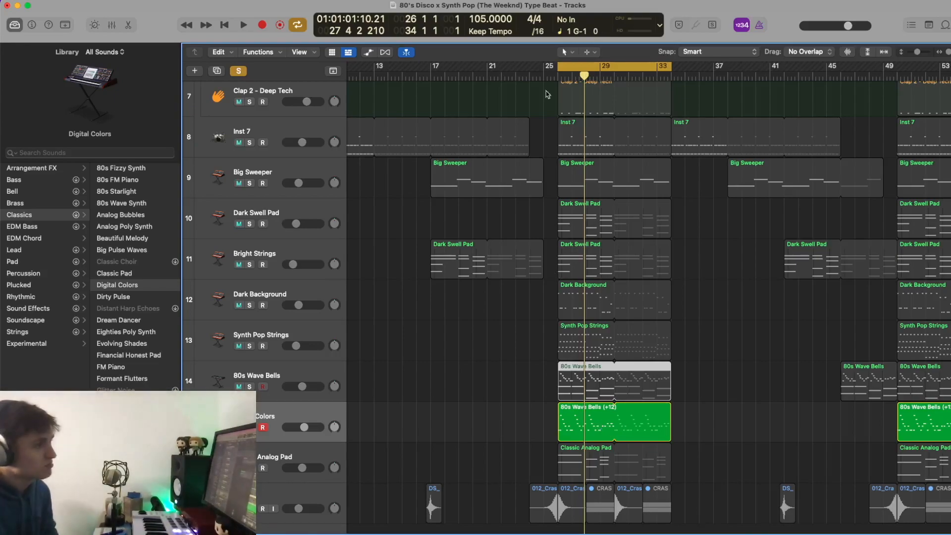
pyautogui.click(557, 75)
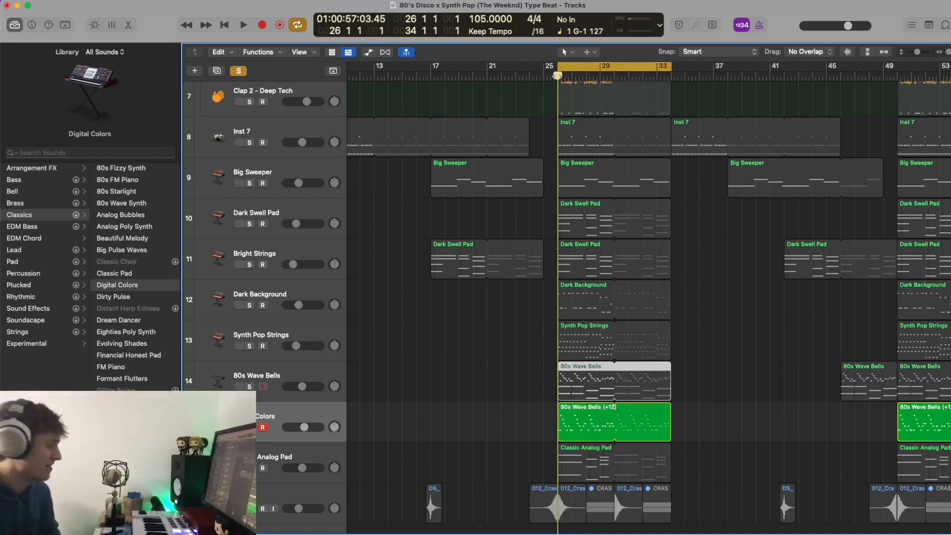
pyautogui.click(489, 372)
pyautogui.hscroll(2, 489, 372)
pyautogui.scroll(-1, 489, 372)
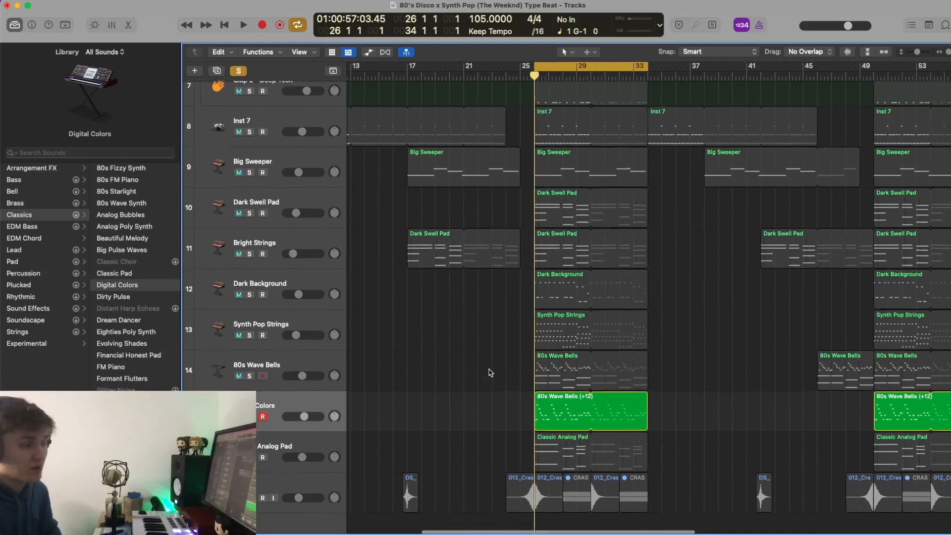
pyautogui.press('space')
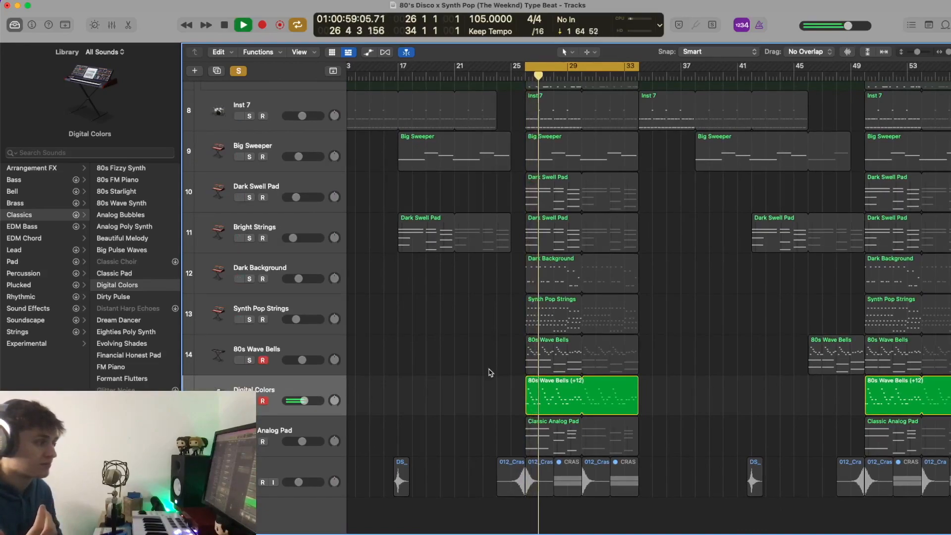
pyautogui.press('space')
# Solo 80s Wave Bells together with Digital Colors and play both tracks from bar 26
pyautogui.click(249, 360)
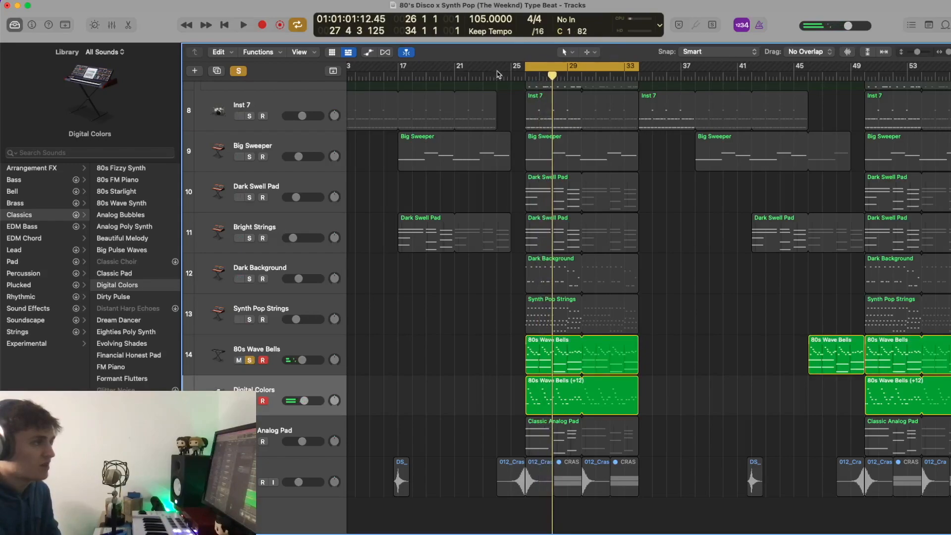
pyautogui.click(524, 77)
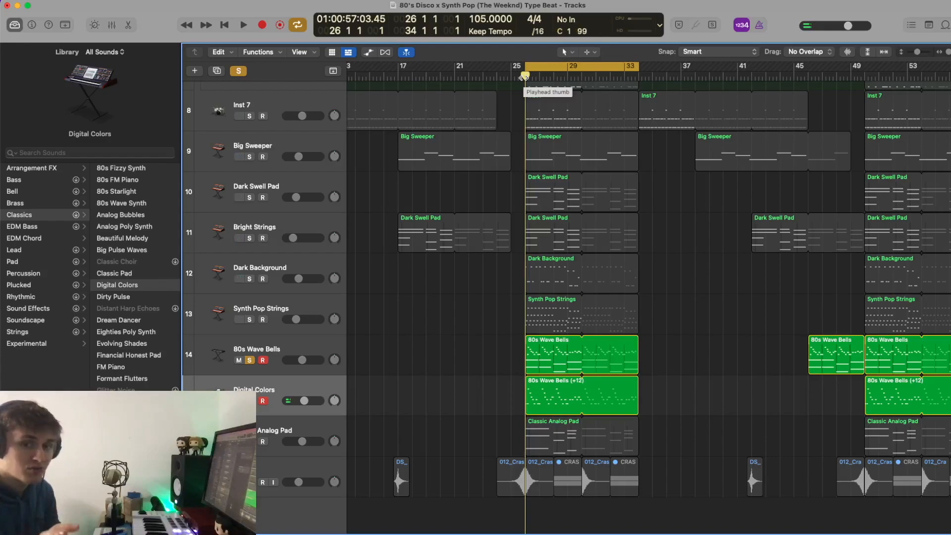
pyautogui.press('space')
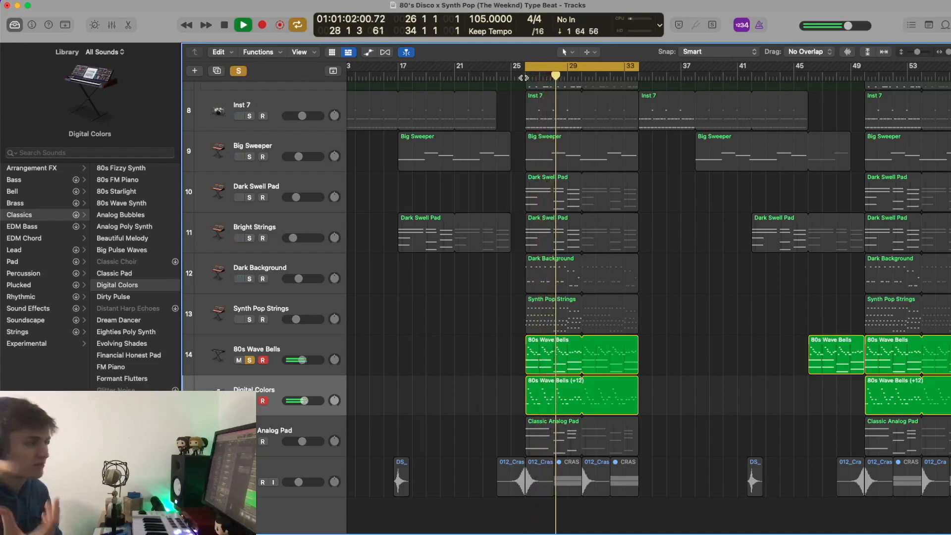
pyautogui.press('space')
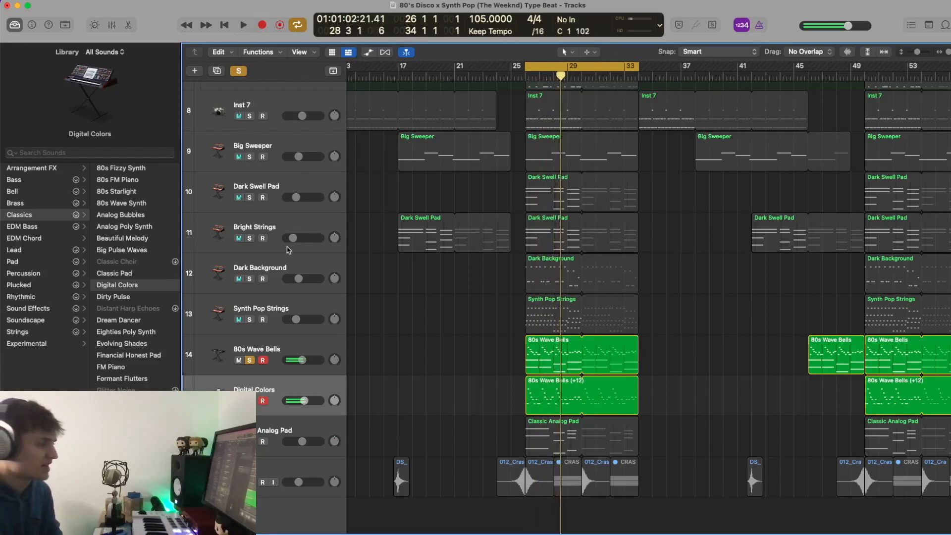
# Remove the solo from 80s Wave Bells and play Digital Colors on its own
pyautogui.click(250, 361)
pyautogui.press('space')
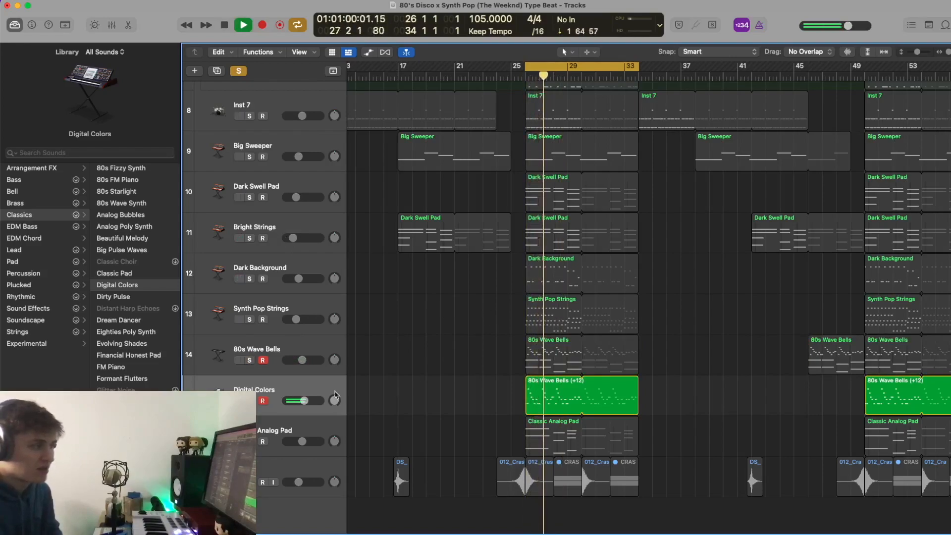
pyautogui.press('space')
# Add 80s Wave Bells back to the solo and play it layered with Digital Colors from bar 26
pyautogui.click(250, 361)
pyautogui.click(526, 79)
pyautogui.press('space')
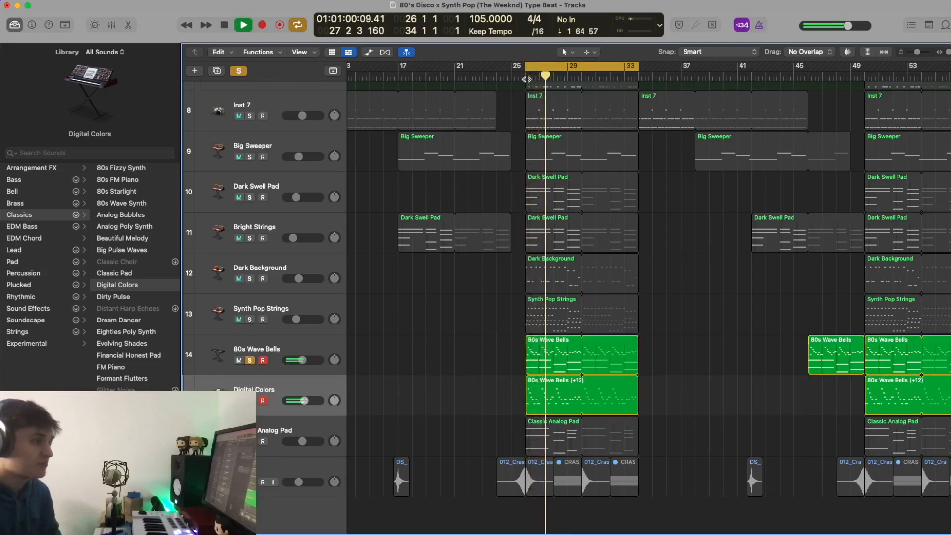
pyautogui.press('space')
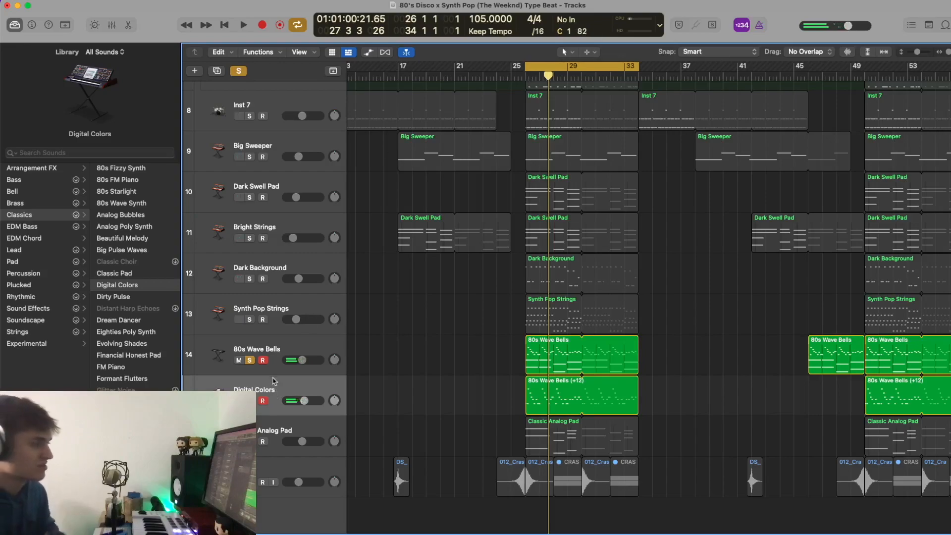
# Clear the solos on 80s Wave Bells and Digital Colors, and expand the CRASH track stack
pyautogui.click(249, 360)
pyautogui.click(250, 400)
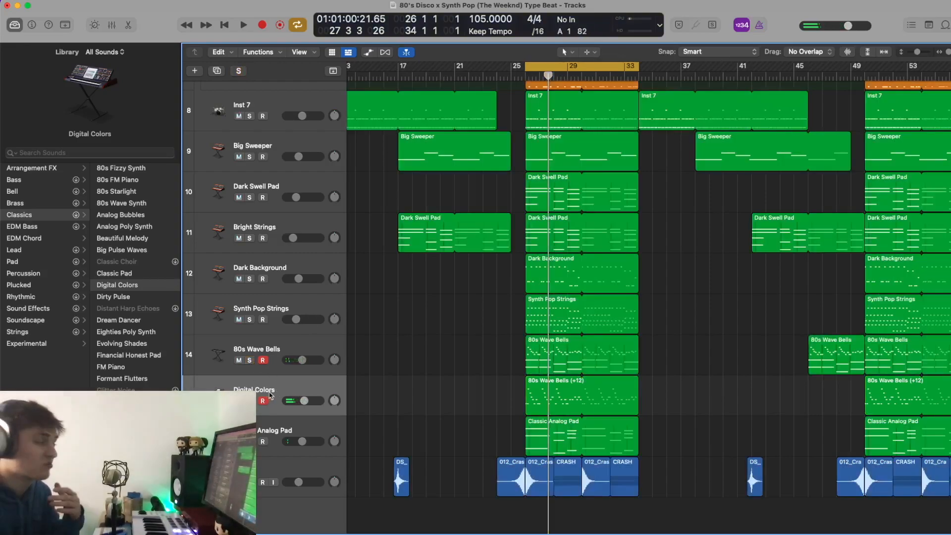
pyautogui.click(204, 477)
pyautogui.scroll(-5, 510, 395)
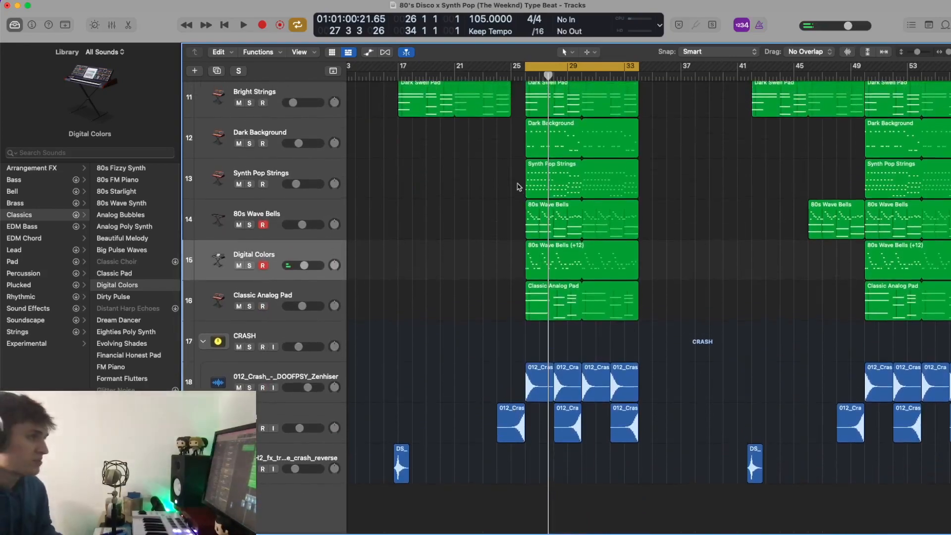
# Turn off cycle mode and play the soloed 012_Crash track from just before bar 26, clearing its solo when done
pyautogui.click(542, 67)
pyautogui.click(517, 74)
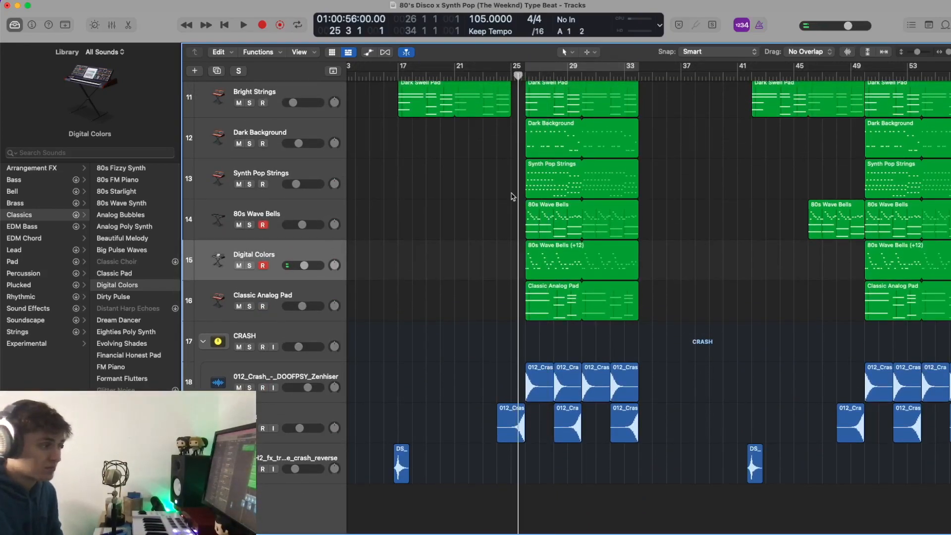
pyautogui.click(548, 389)
pyautogui.click(524, 74)
pyautogui.click(250, 387)
pyautogui.press('space')
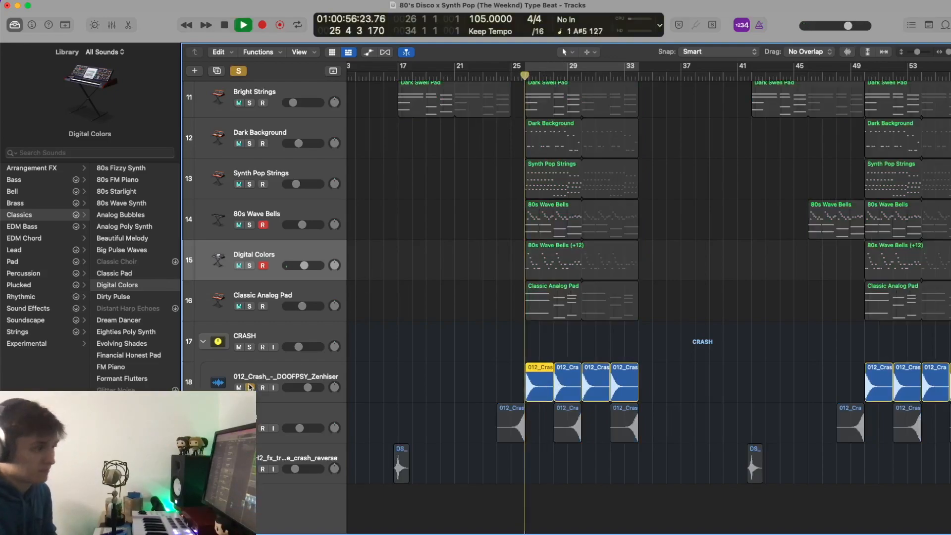
pyautogui.click(250, 388)
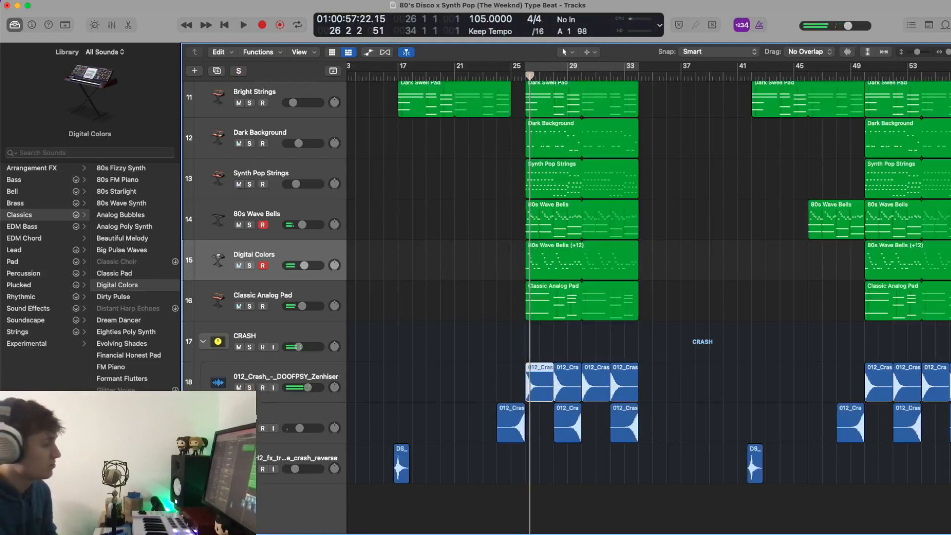
# Solo the Audio 3 reversed crash track and play it from about bar 25
pyautogui.click(249, 427)
pyautogui.click(509, 74)
pyautogui.press('space')
pyautogui.press('space')
pyautogui.click(509, 74)
pyautogui.press('space')
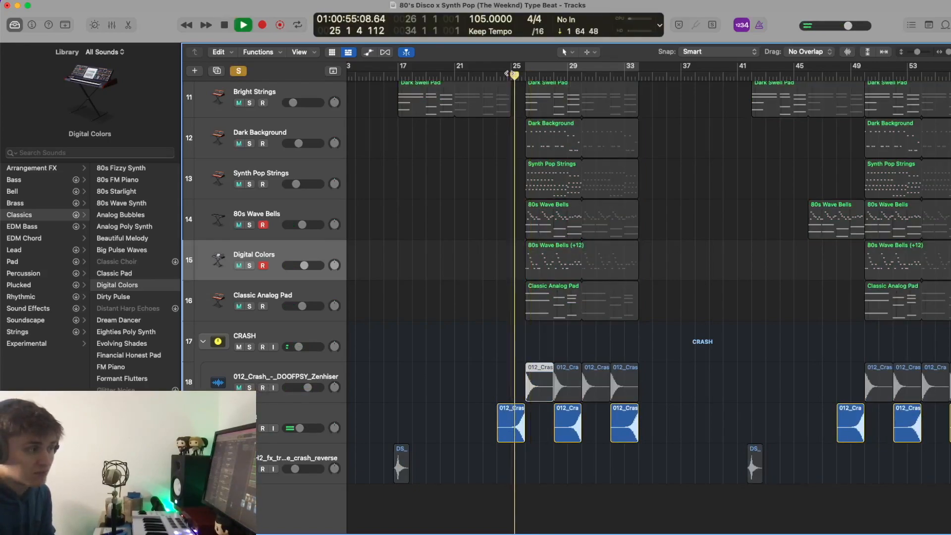
pyautogui.press('space')
# Examine the Reverse function for the first Audio 3 crash region in the audio file editor, closing the editor and clearing the solo when done
pyautogui.doubleClick(515, 421)
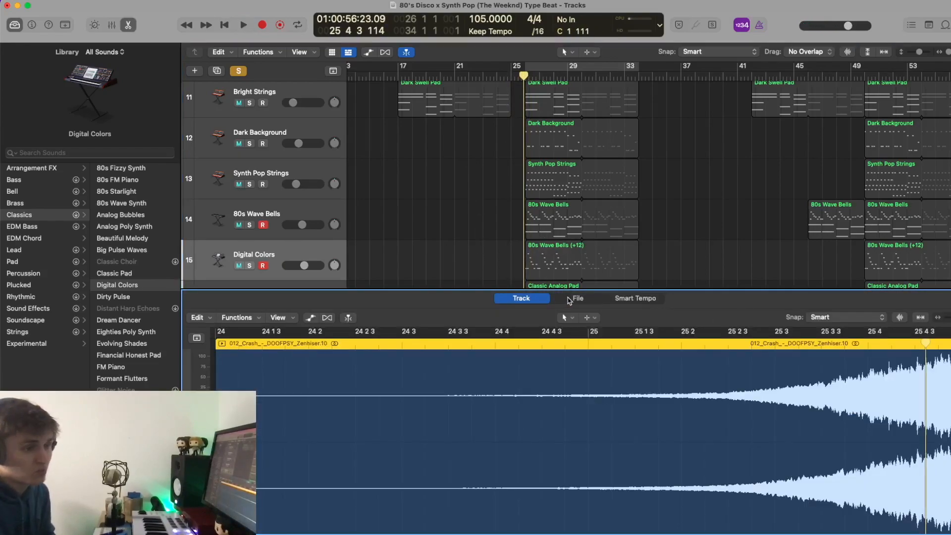
pyautogui.click(569, 301)
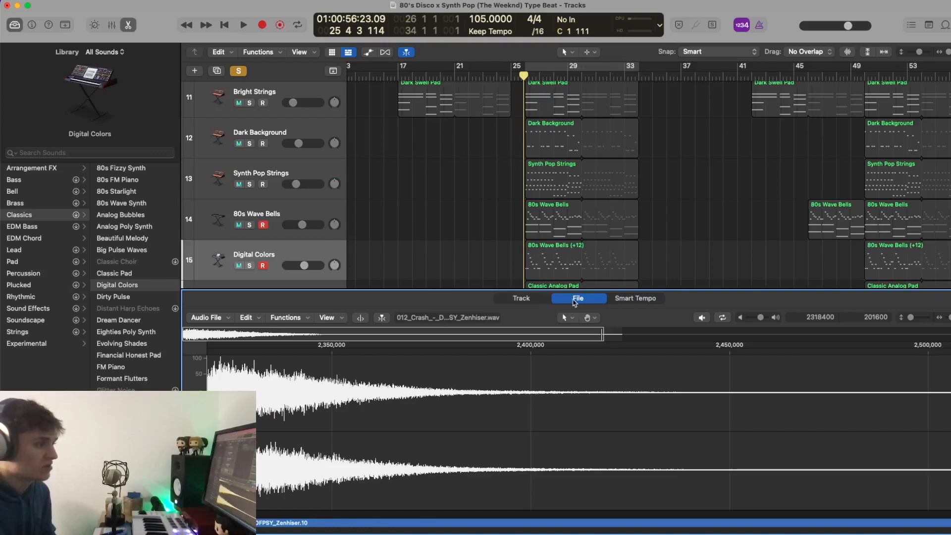
pyautogui.click(285, 318)
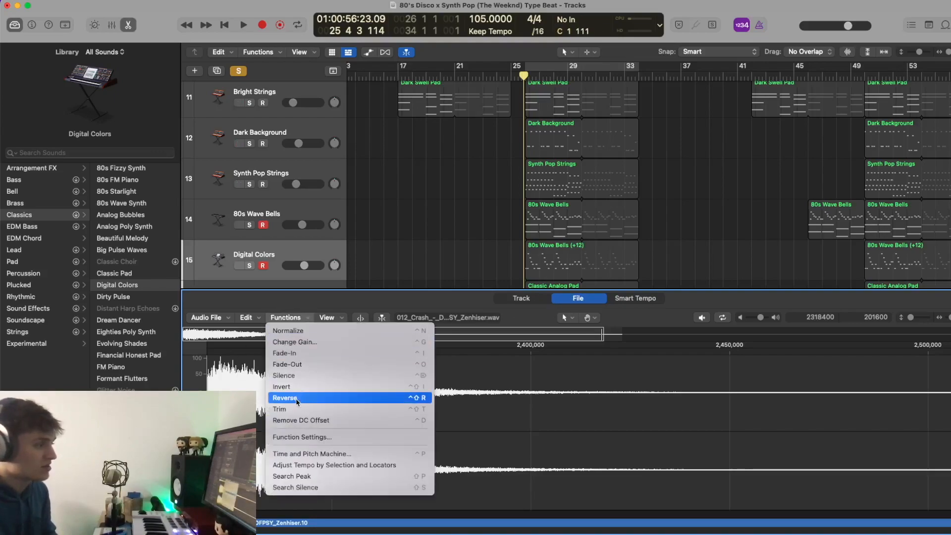
pyautogui.click(415, 224)
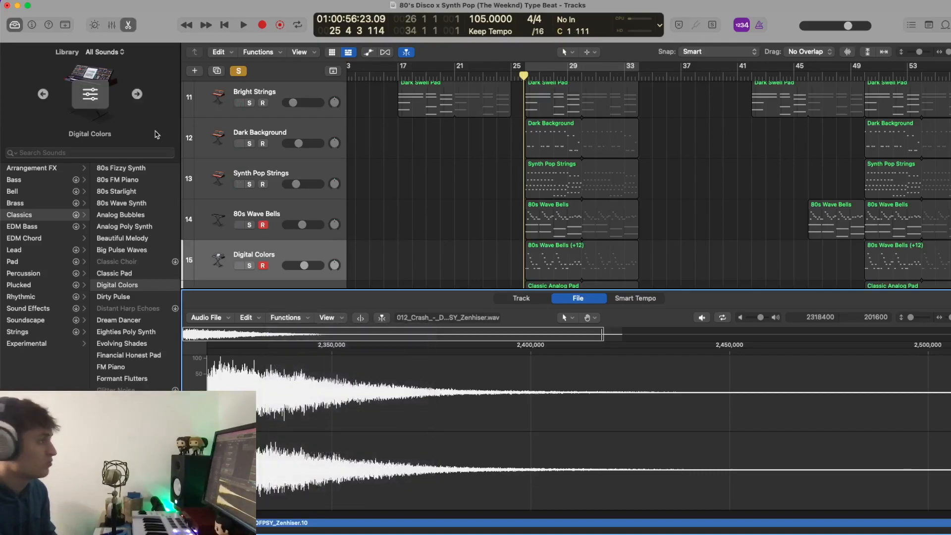
pyautogui.click(129, 25)
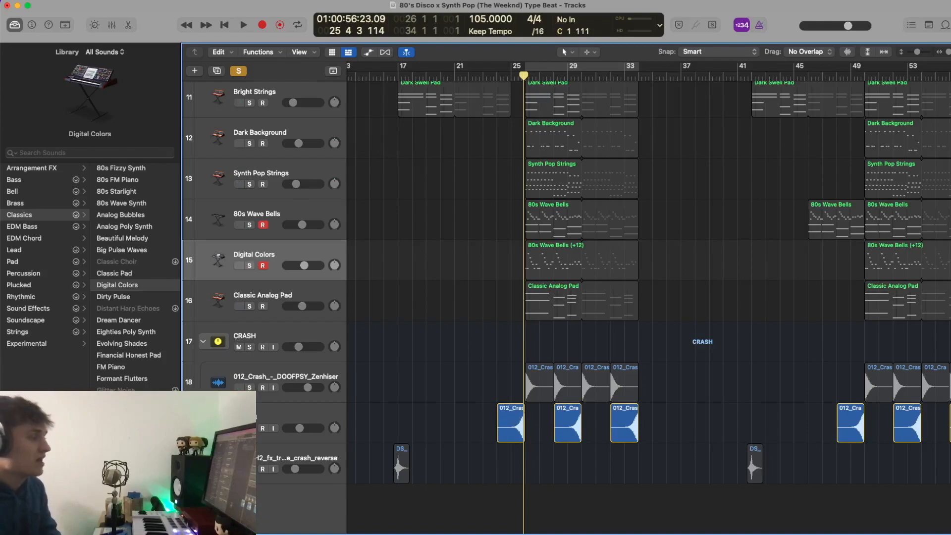
pyautogui.click(249, 427)
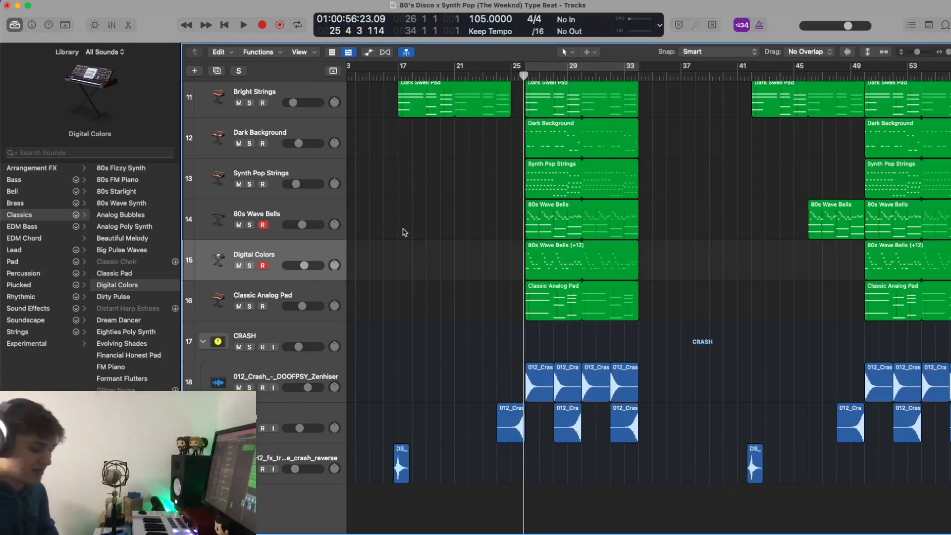
# Zoom the arrangement out vertically and horizontally to view all tracks from bar 1 onward
pyautogui.press('super+Up')
pyautogui.press('super+Up')
pyautogui.press('super+Up')
pyautogui.press('super+Up')
pyautogui.press('super+Up')
pyautogui.press('super+Up')
pyautogui.press('super+Up')
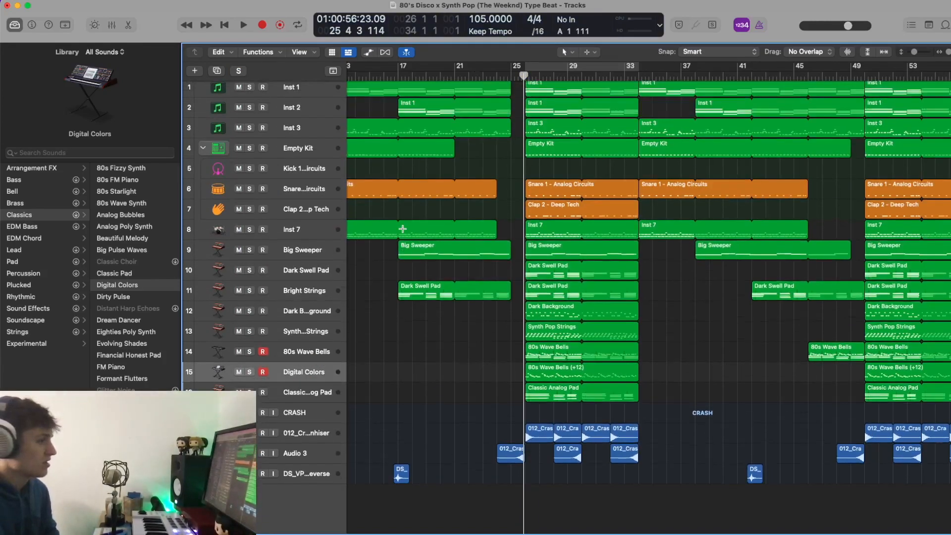
pyautogui.press('super+Up')
pyautogui.press('super+Left')
pyautogui.press('super+Left')
pyautogui.press('super+Left')
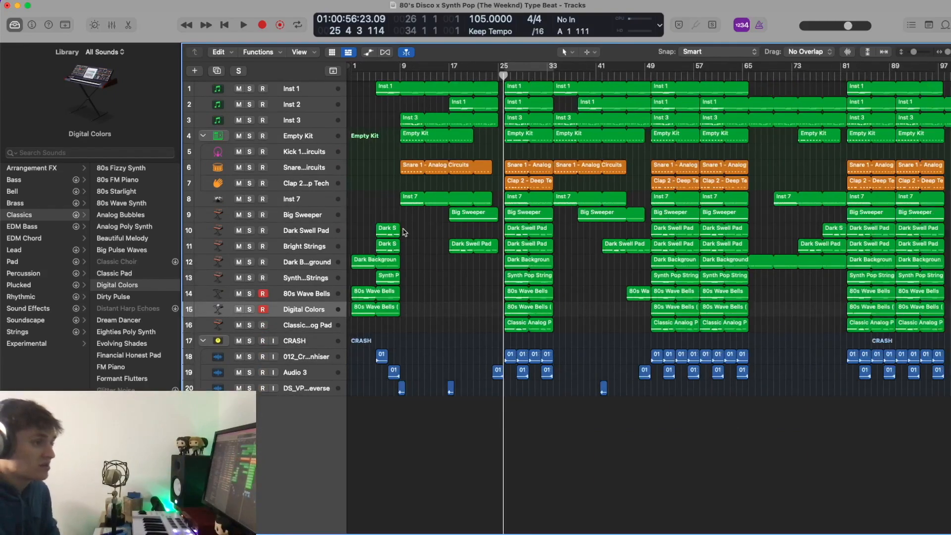